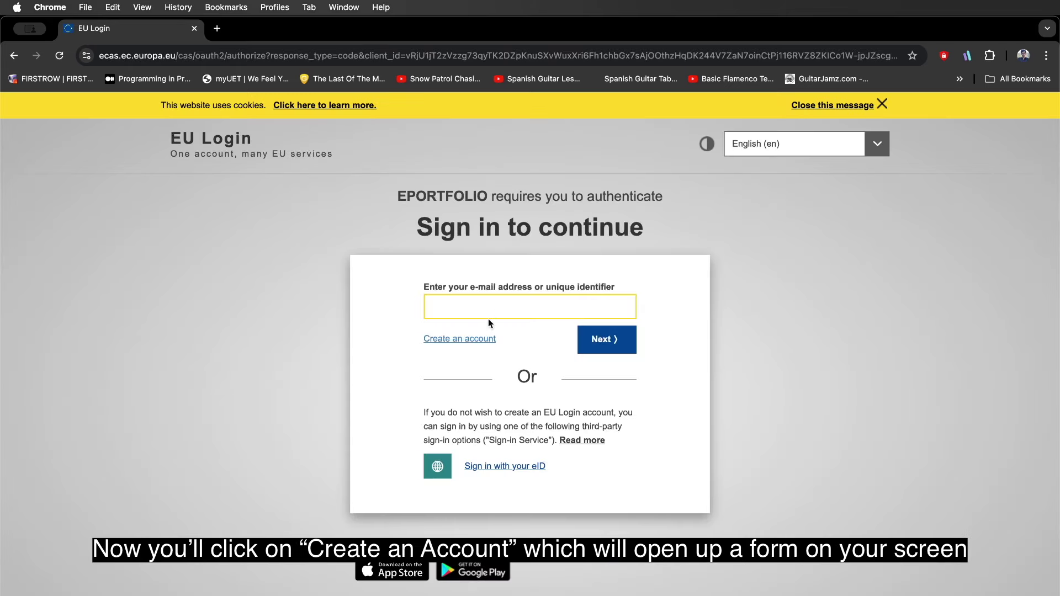
- Open the account registration form and acknowledge the privacy statement
{"action": "left_click", "coordinate": [477, 342]}
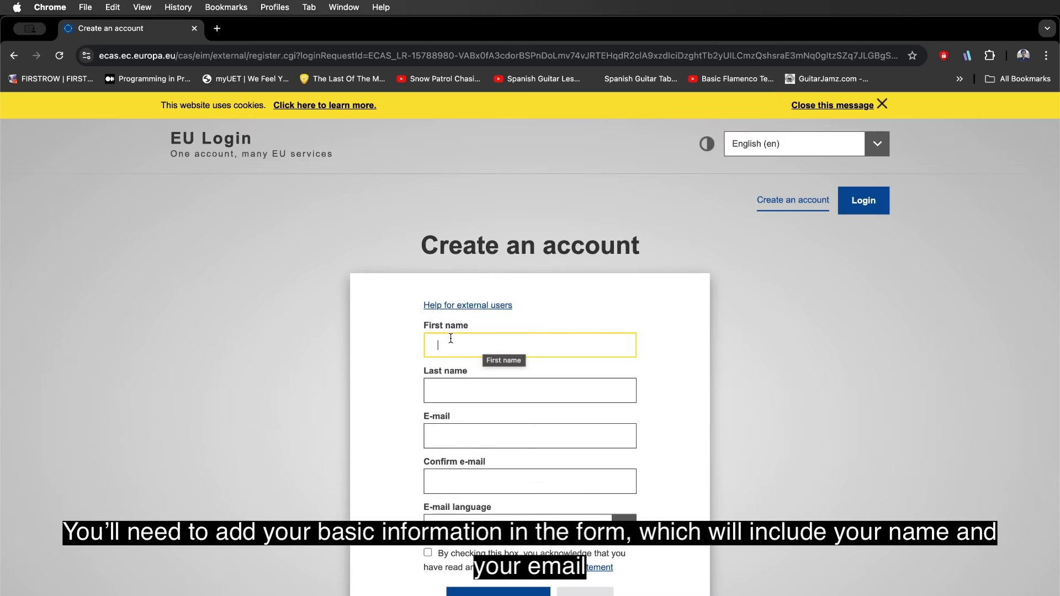
{"action": "left_click", "coordinate": [497, 436]}
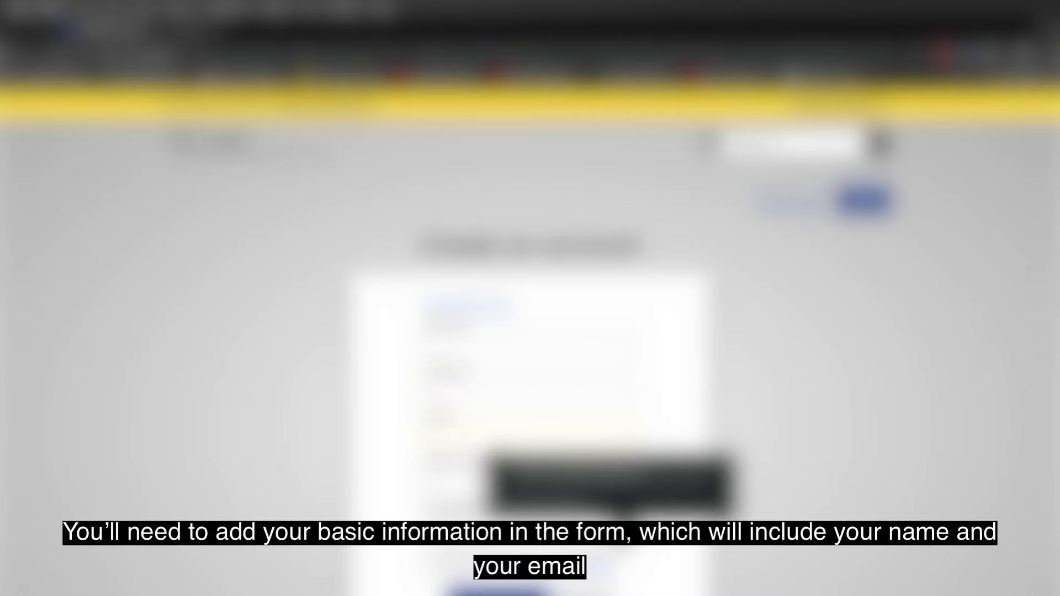
{"action": "scroll", "coordinate": [462, 496], "scroll_direction": "down", "scroll_amount": 3}
{"action": "left_click", "coordinate": [427, 458]}
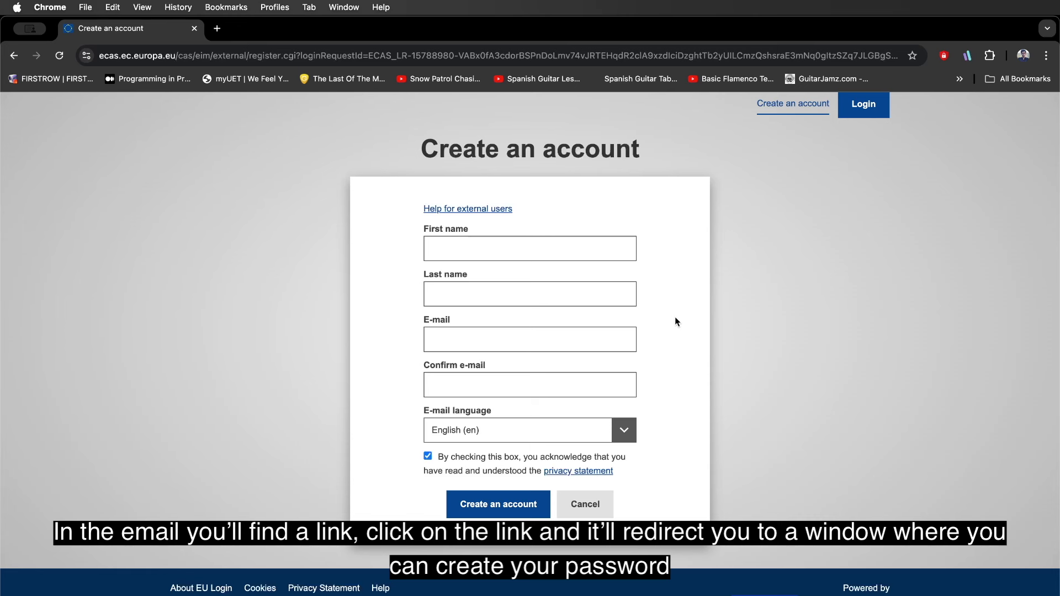
- Go to the login page and sign in with the account e-mail and password
{"action": "left_click", "coordinate": [863, 106]}
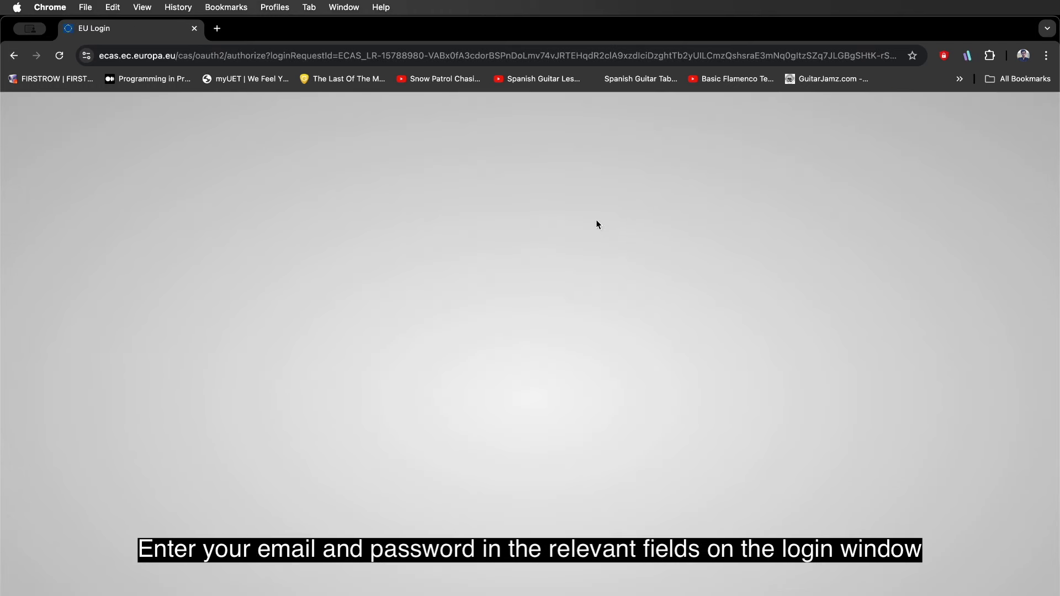
{"action": "type", "text": "a"}
{"action": "key", "text": "Down"}
{"action": "key", "text": "Return"}
{"action": "key", "text": "Return"}
{"action": "key", "text": "super+v"}
{"action": "key", "text": "Return"}
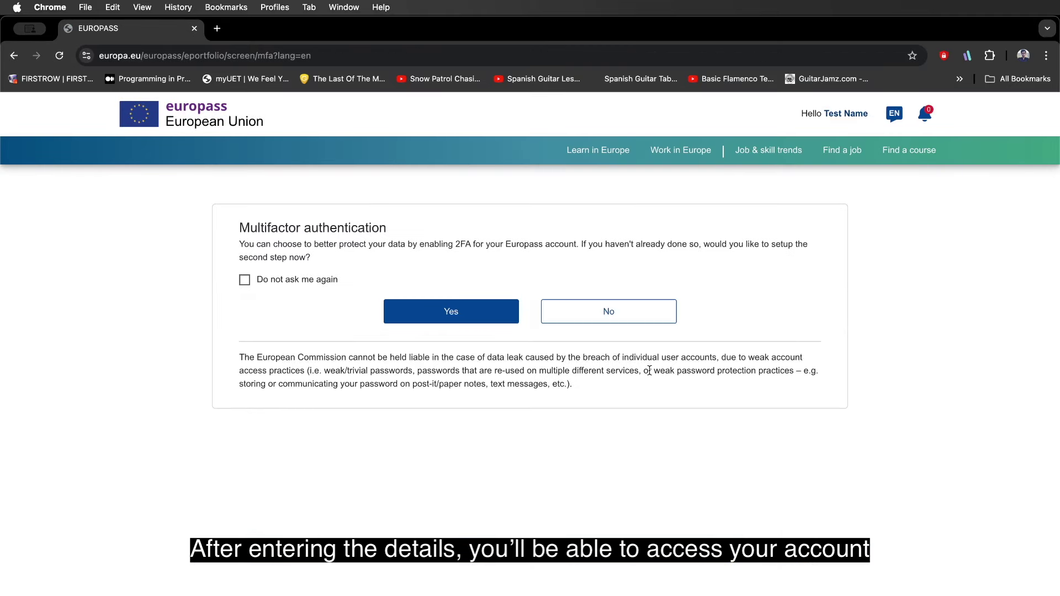
- Decline the multifactor authentication setup and start creating a new Europass profile
{"action": "left_click", "coordinate": [609, 311]}
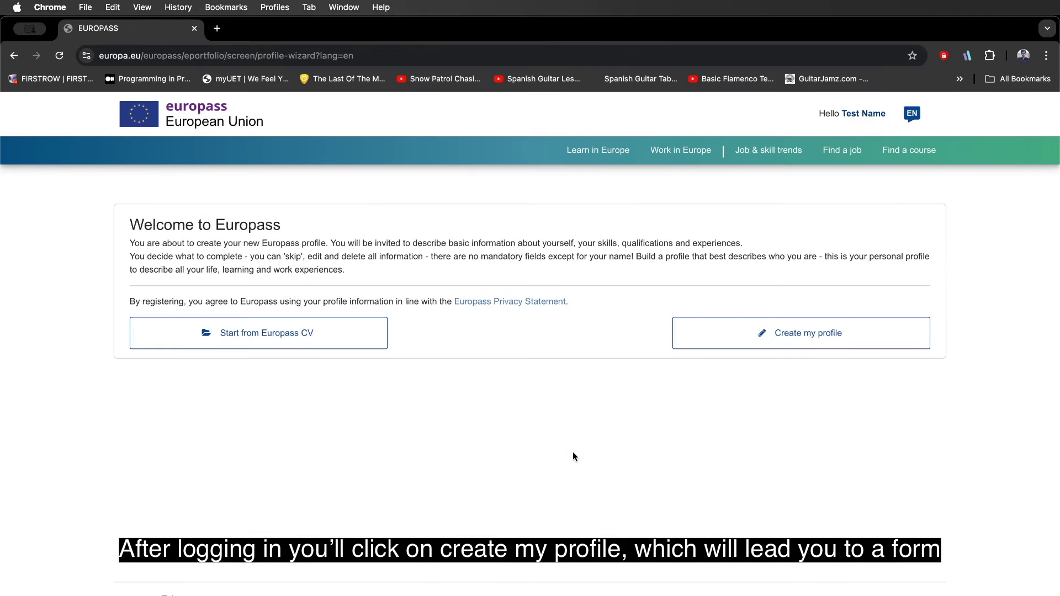
{"action": "left_click", "coordinate": [718, 334]}
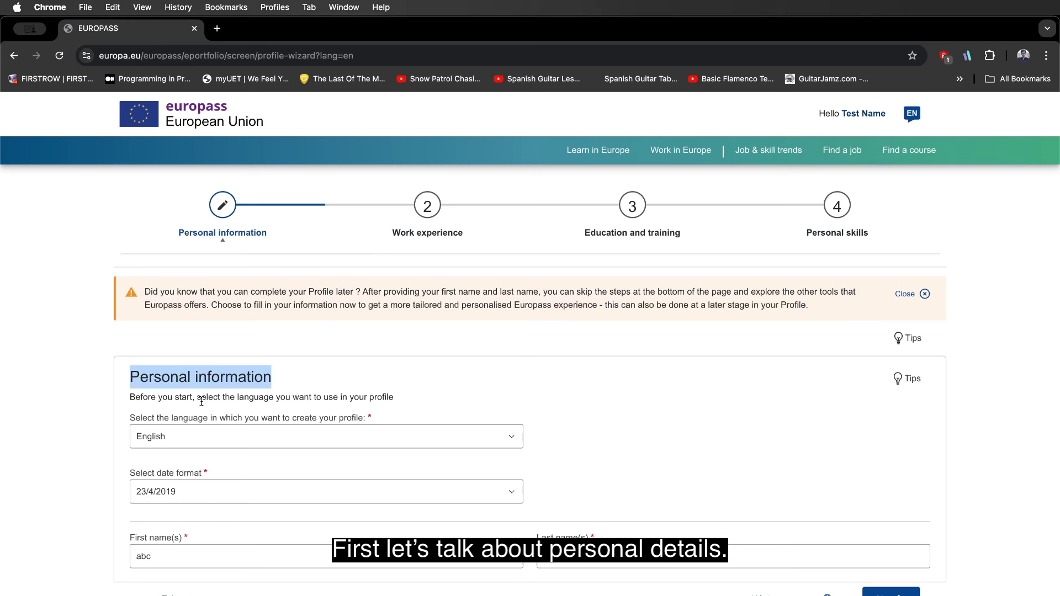
- Choose English as the profile language and set the date format to 23/4/19
{"action": "left_click_drag", "start_coordinate": [169, 417], "coordinate": [209, 418]}
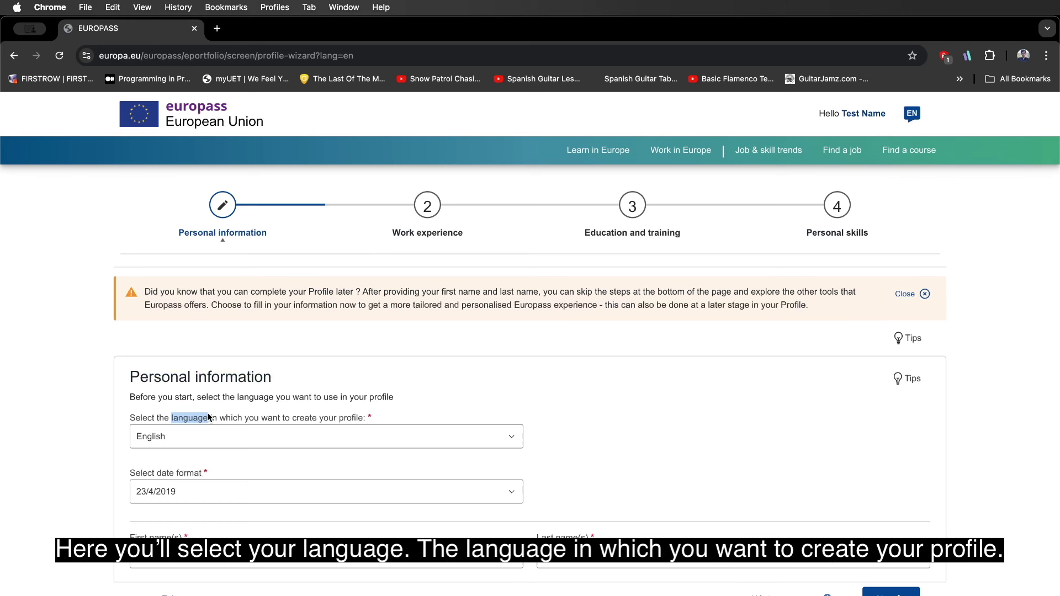
{"action": "left_click", "coordinate": [169, 443]}
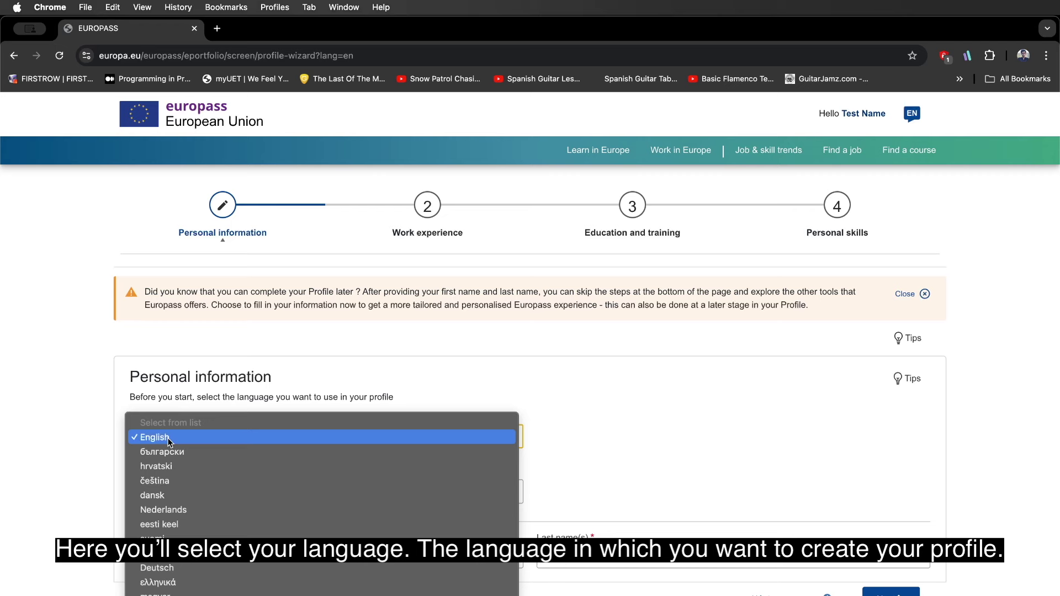
{"action": "left_click", "coordinate": [182, 437]}
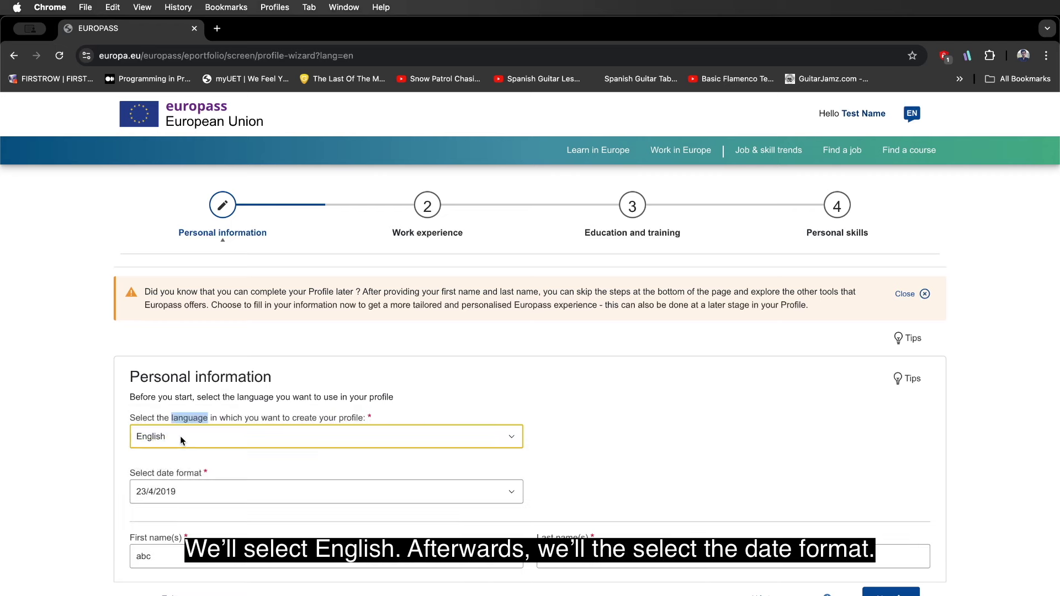
{"action": "scroll", "coordinate": [180, 436], "scroll_direction": "down", "scroll_amount": 2}
{"action": "left_click", "coordinate": [177, 429]}
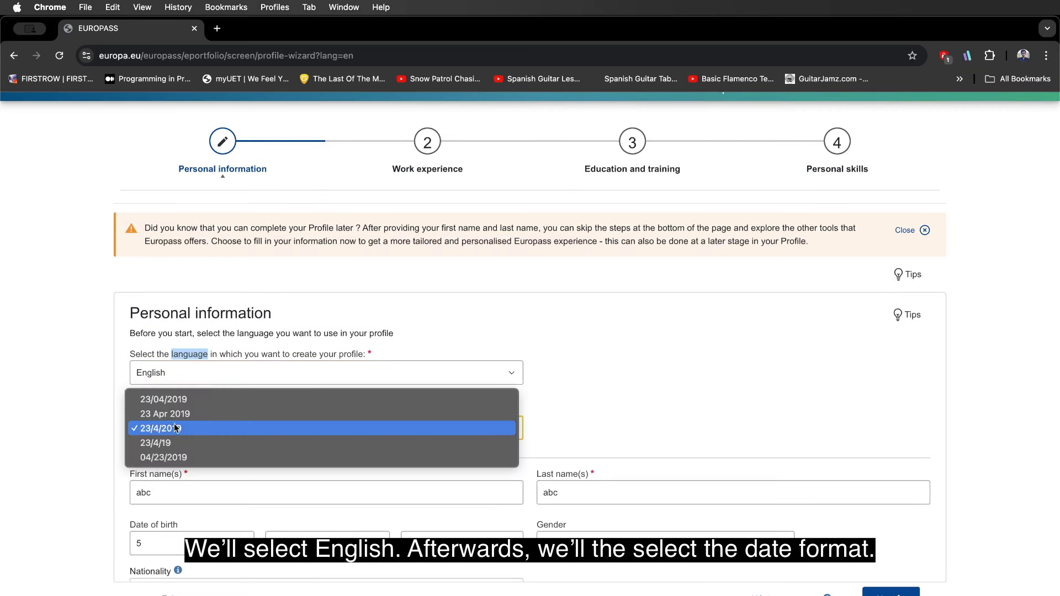
{"action": "left_click", "coordinate": [175, 443]}
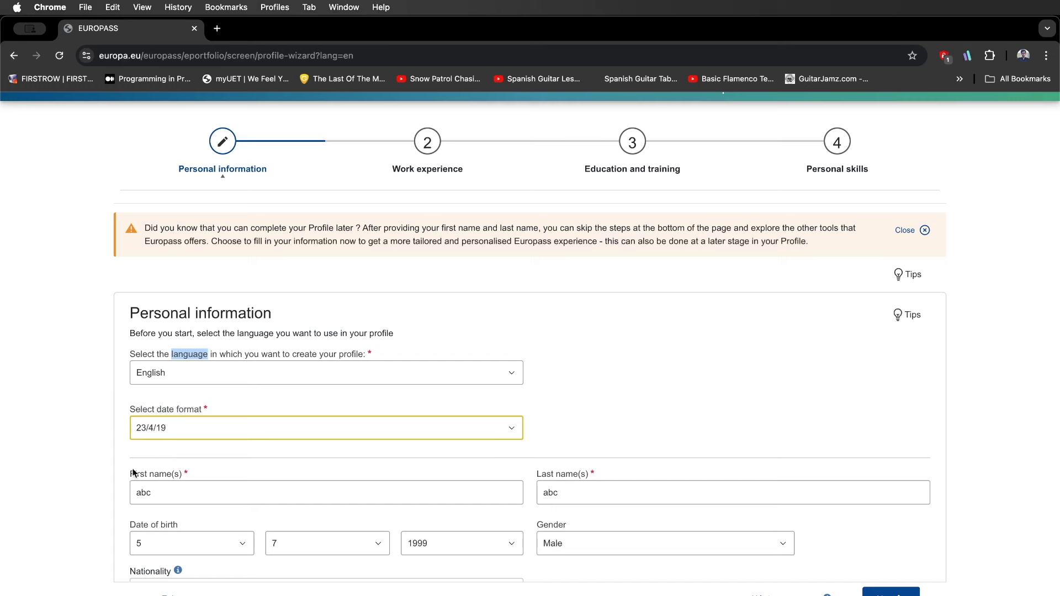
- Review the first name, last name, date of birth, gender and nationality fields of the personal information form
{"action": "scroll", "coordinate": [126, 459], "scroll_direction": "down", "scroll_amount": 3}
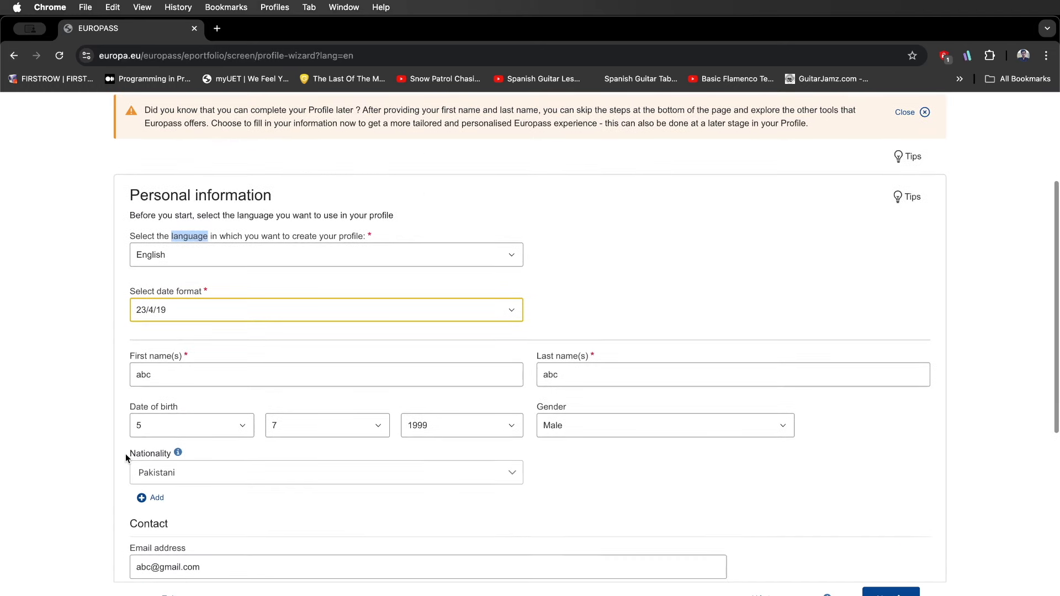
{"action": "left_click_drag", "start_coordinate": [128, 356], "coordinate": [217, 356]}
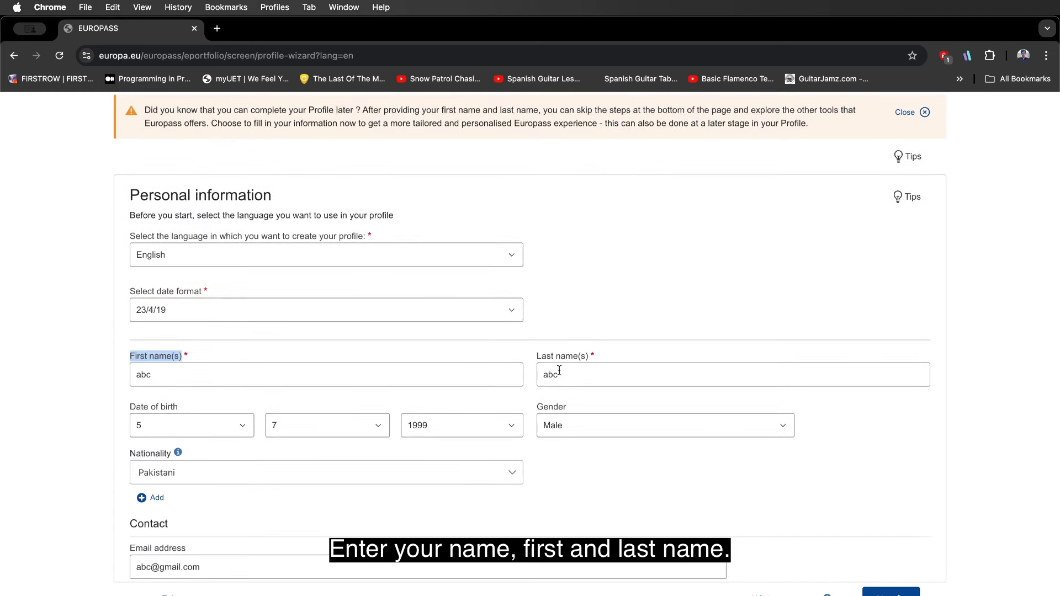
{"action": "left_click_drag", "start_coordinate": [535, 357], "coordinate": [610, 360]}
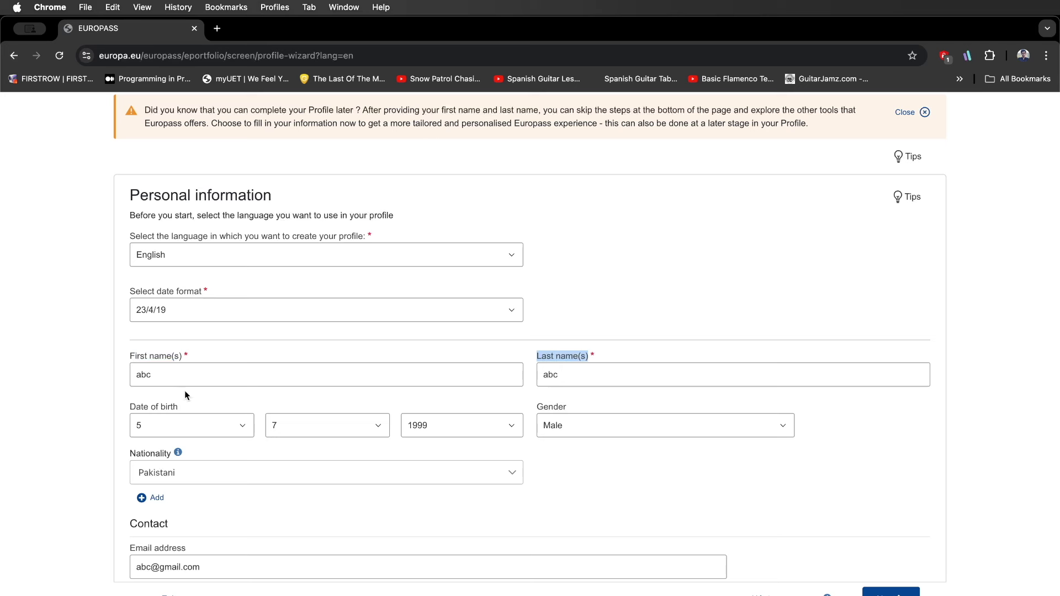
{"action": "left_click_drag", "start_coordinate": [127, 403], "coordinate": [195, 403]}
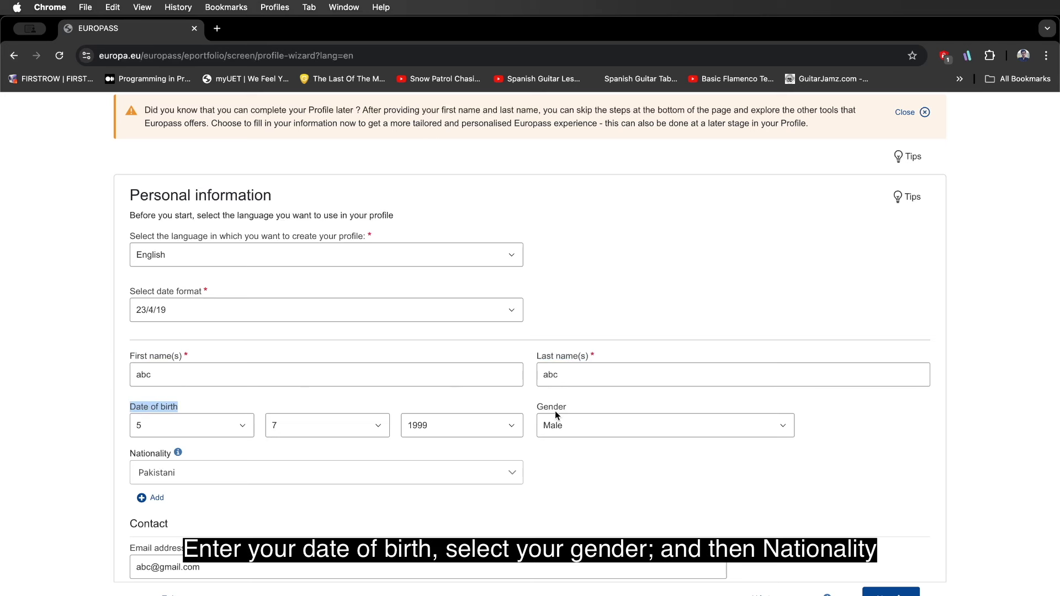
{"action": "left_click_drag", "start_coordinate": [532, 405], "coordinate": [594, 406]}
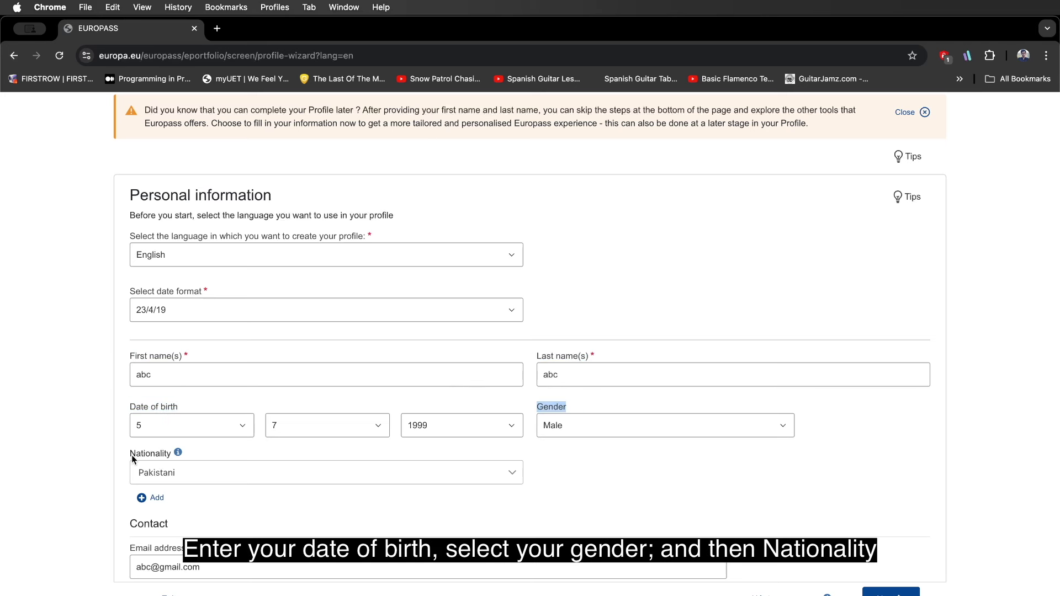
{"action": "left_click_drag", "start_coordinate": [126, 453], "coordinate": [172, 453]}
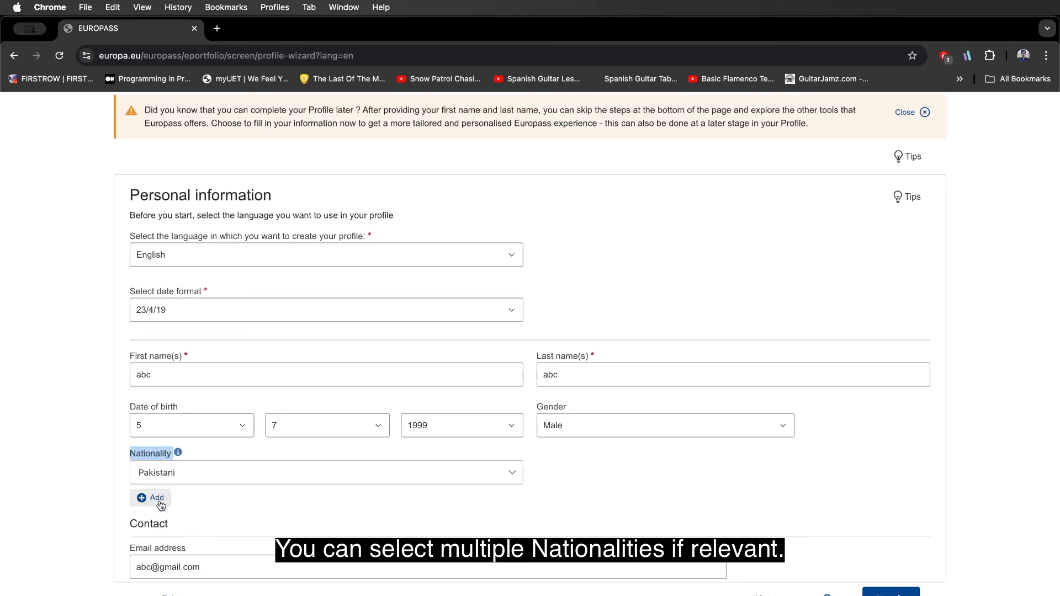
- Check the contact and address details, and continue to the work experience section
{"action": "scroll", "coordinate": [161, 507], "scroll_direction": "down", "scroll_amount": 2}
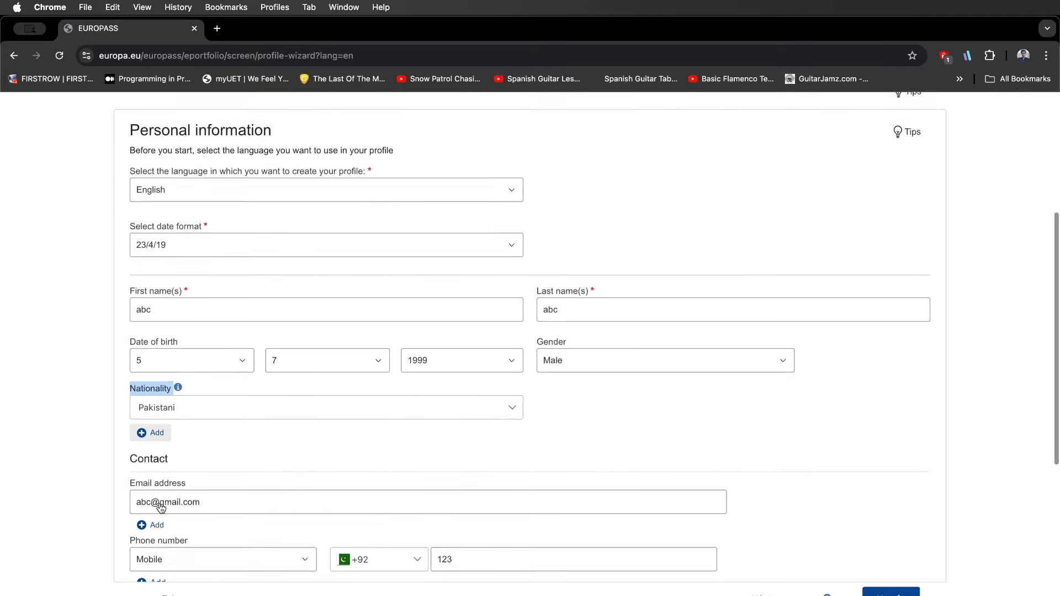
{"action": "scroll", "coordinate": [161, 506], "scroll_direction": "down", "scroll_amount": 1}
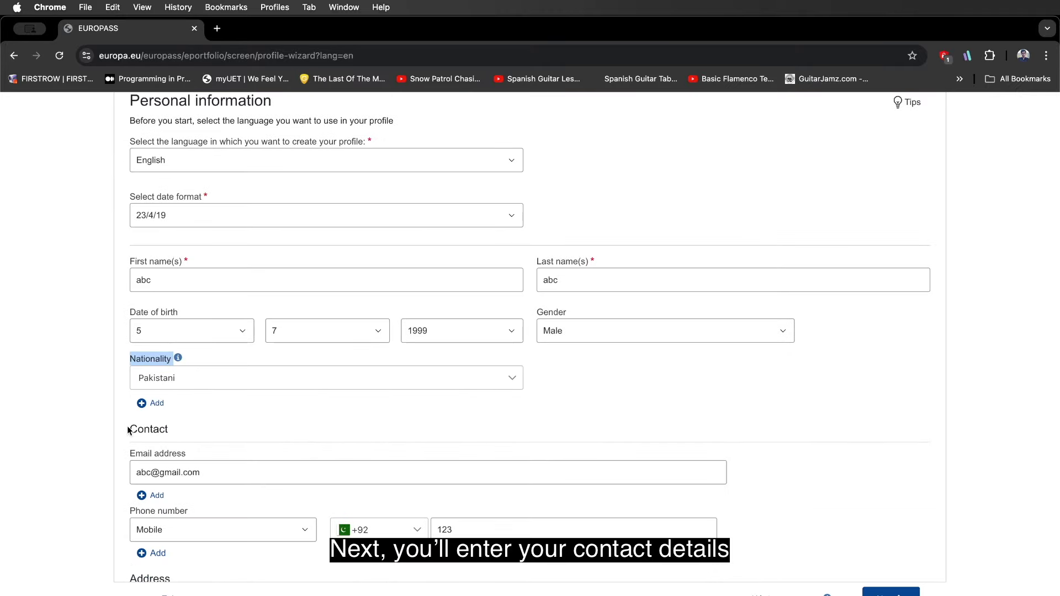
{"action": "left_click_drag", "start_coordinate": [127, 430], "coordinate": [174, 425]}
{"action": "scroll", "coordinate": [181, 428], "scroll_direction": "down", "scroll_amount": 3}
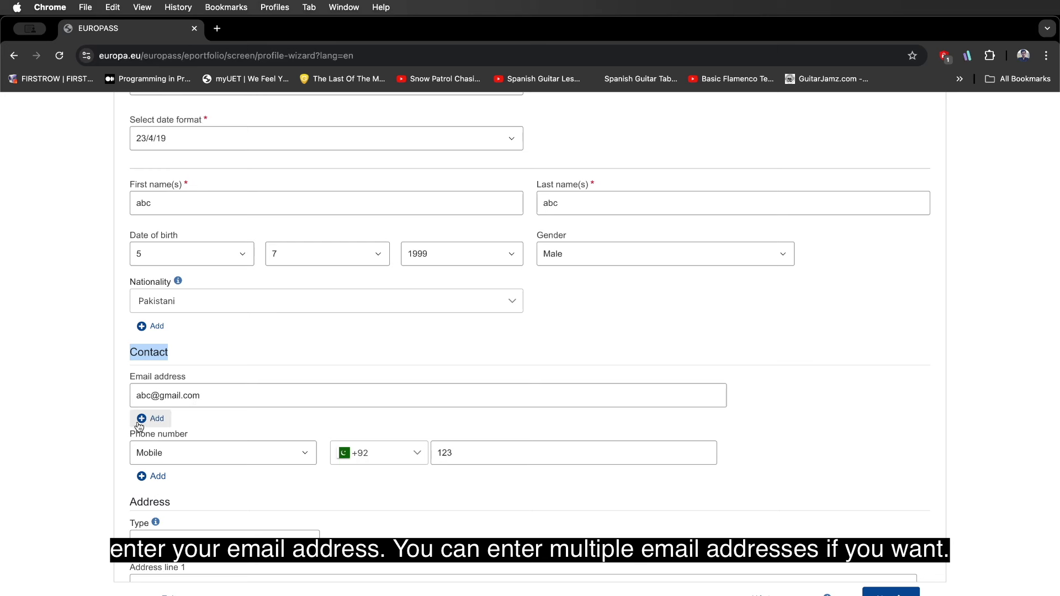
{"action": "left_click_drag", "start_coordinate": [130, 434], "coordinate": [209, 439]}
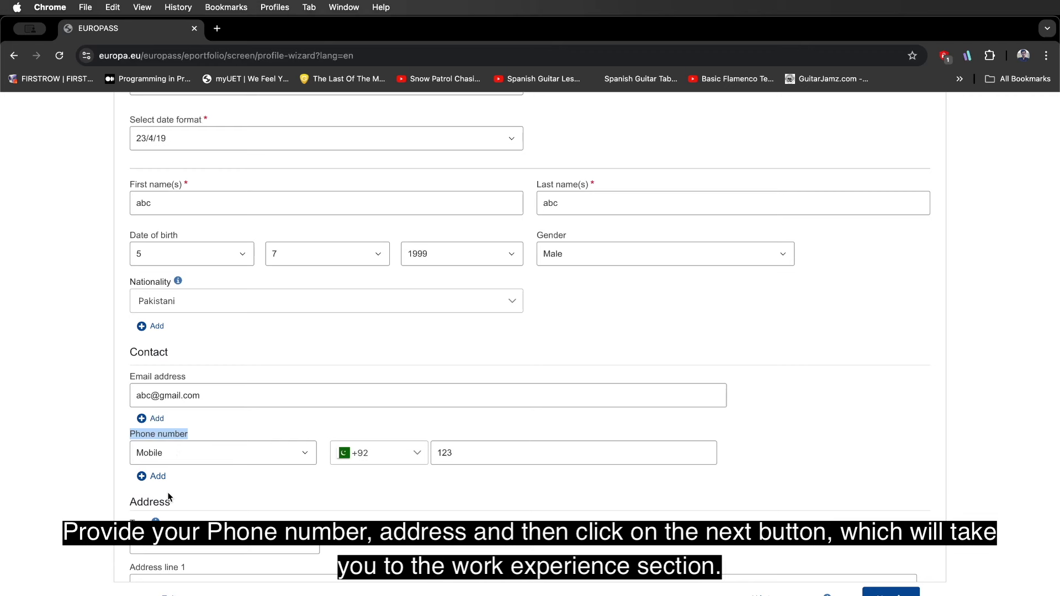
{"action": "scroll", "coordinate": [174, 489], "scroll_direction": "down", "scroll_amount": 3}
{"action": "left_click_drag", "start_coordinate": [132, 377], "coordinate": [179, 376]}
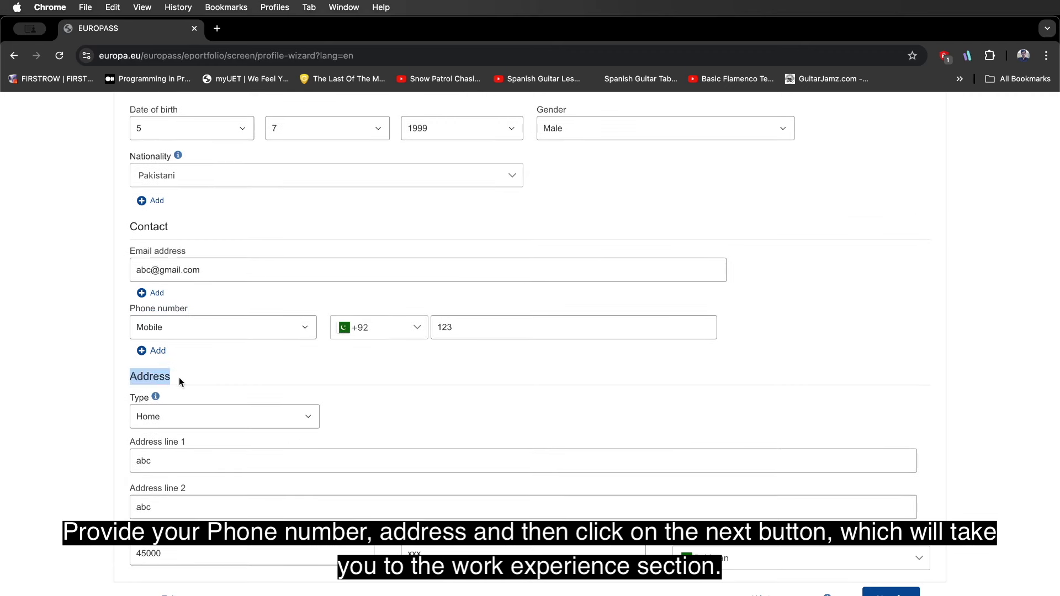
{"action": "scroll", "coordinate": [228, 403], "scroll_direction": "down", "scroll_amount": 2}
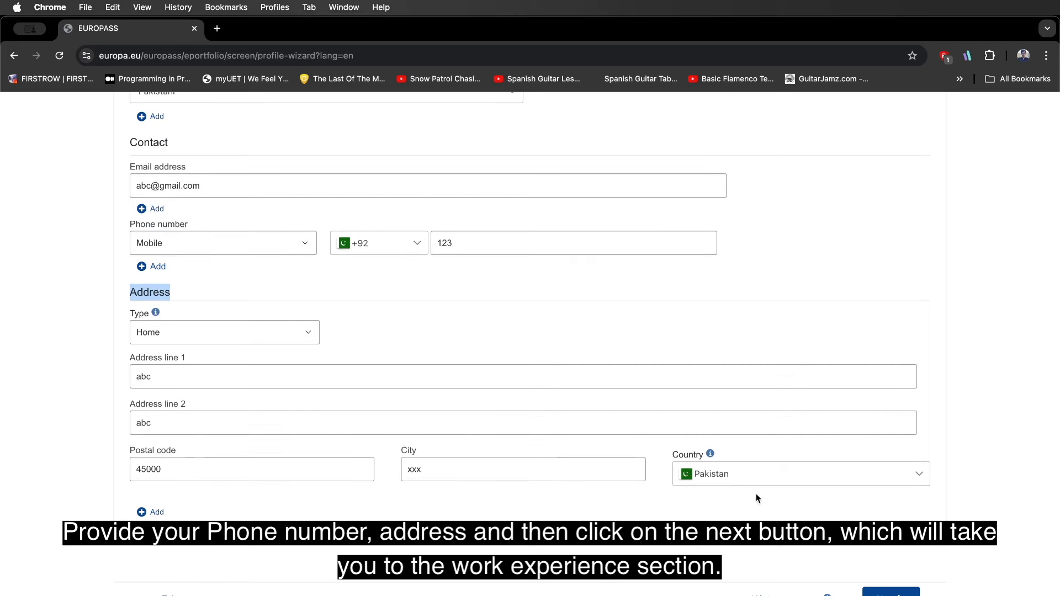
{"action": "left_click", "coordinate": [880, 592]}
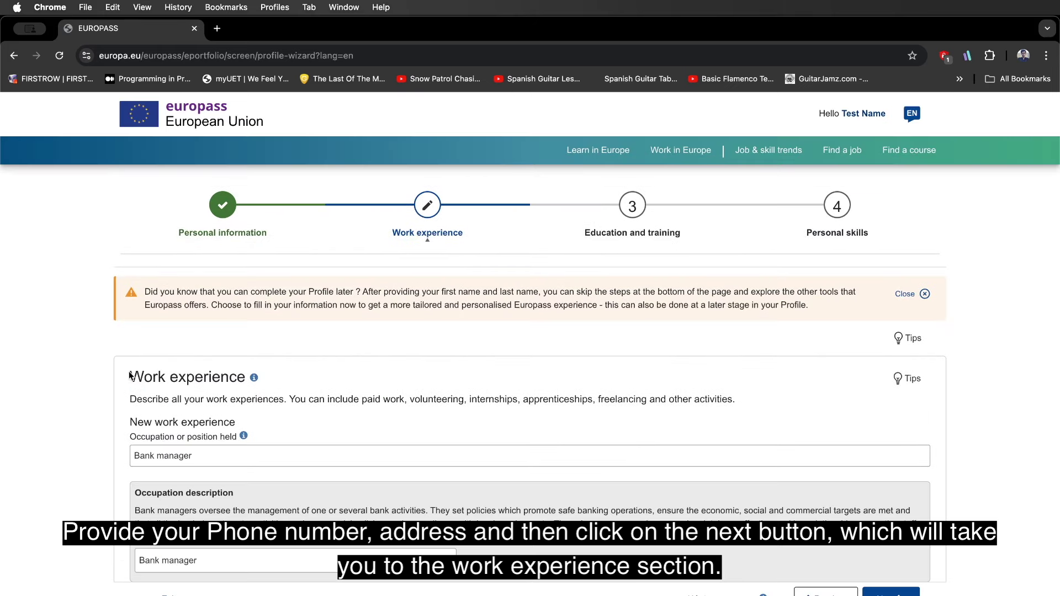
- Review the work experience description and the occupation, employer, city and country fields
{"action": "left_click_drag", "start_coordinate": [131, 377], "coordinate": [248, 370]}
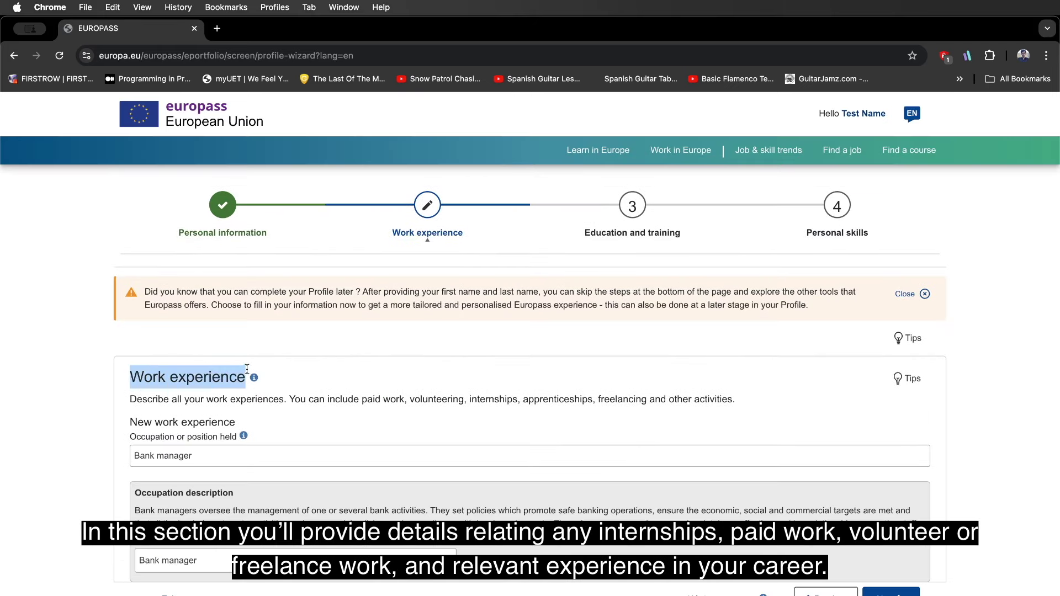
{"action": "left_click_drag", "start_coordinate": [360, 399], "coordinate": [750, 401]}
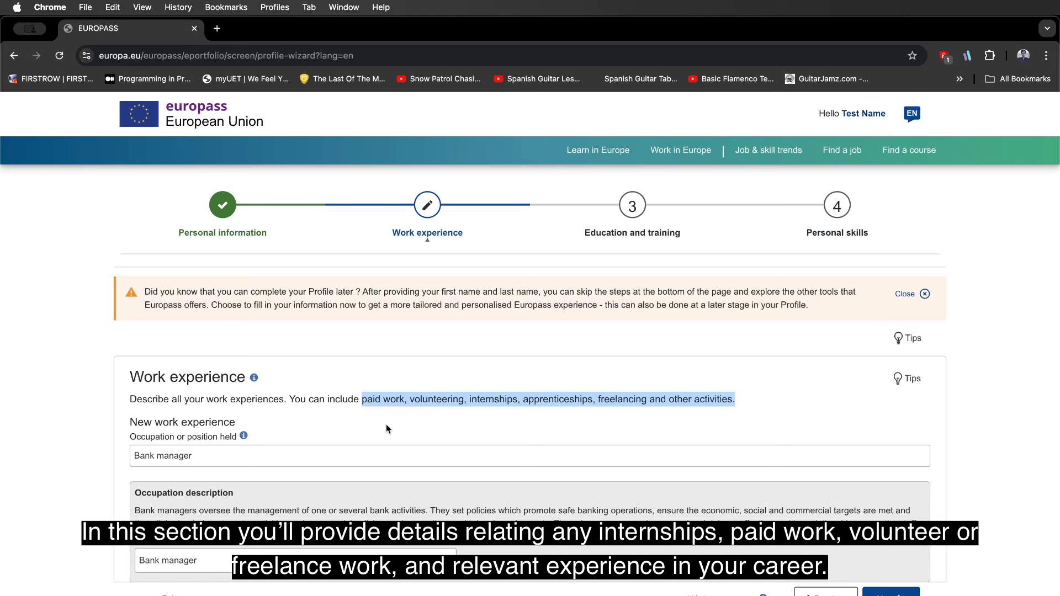
{"action": "scroll", "coordinate": [386, 424], "scroll_direction": "down", "scroll_amount": 3}
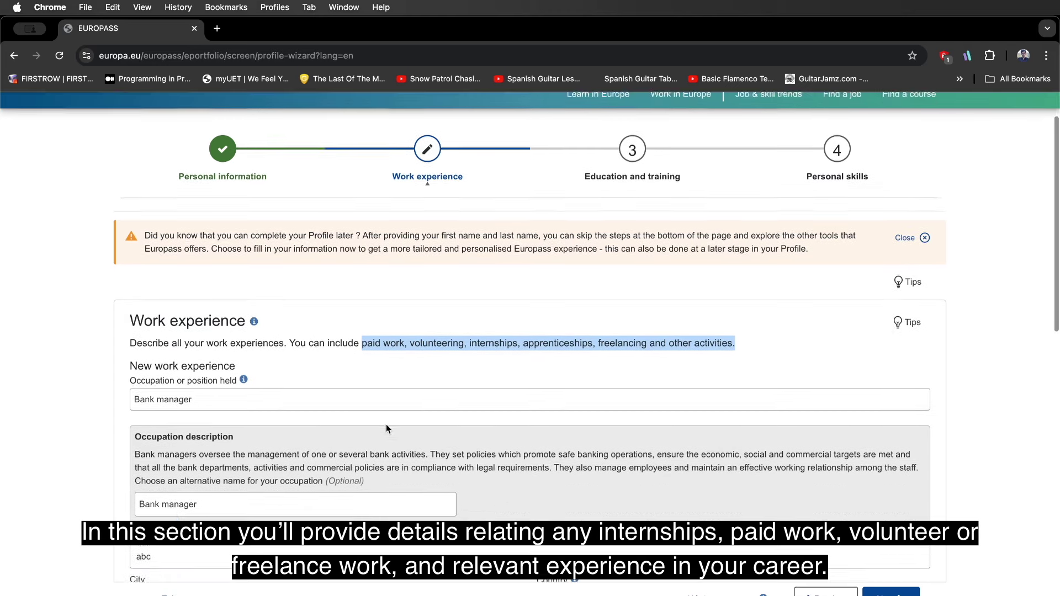
{"action": "left_click_drag", "start_coordinate": [127, 337], "coordinate": [241, 340]}
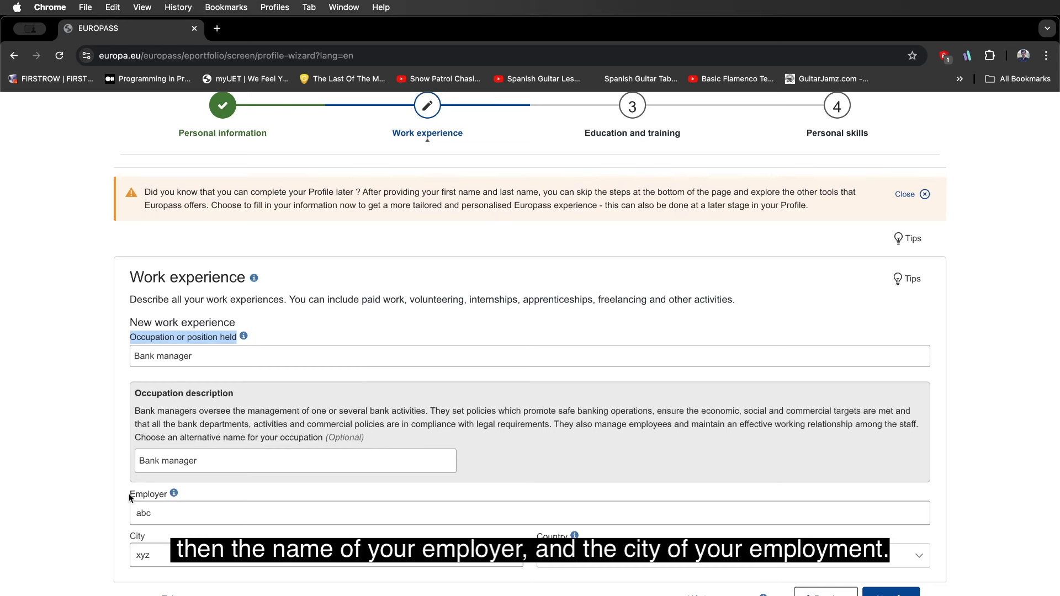
{"action": "left_click_drag", "start_coordinate": [128, 494], "coordinate": [167, 493]}
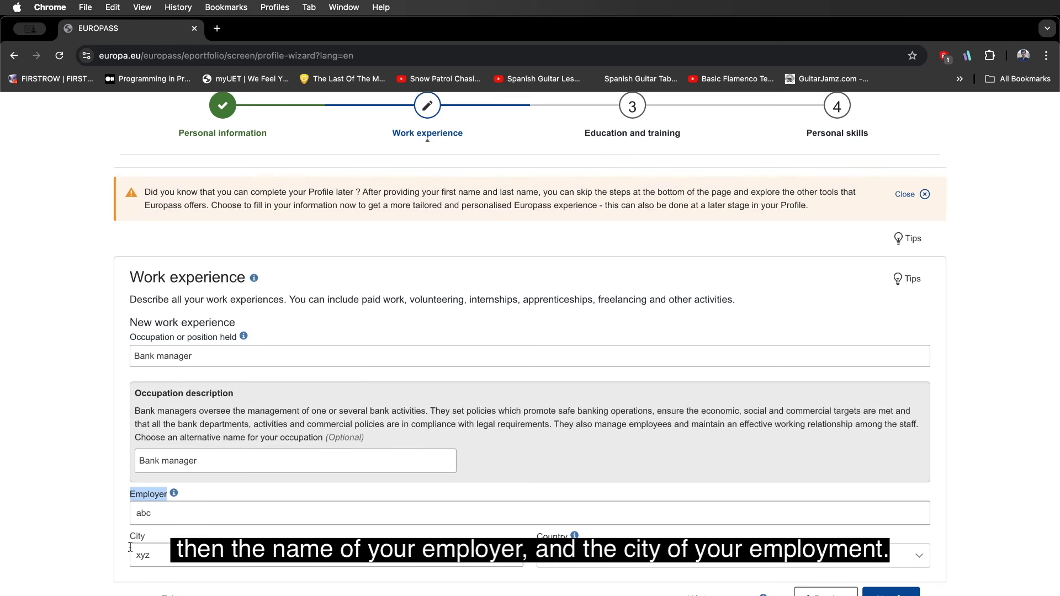
{"action": "left_click_drag", "start_coordinate": [129, 537], "coordinate": [146, 541]}
{"action": "left_click_drag", "start_coordinate": [535, 536], "coordinate": [560, 539]}
{"action": "scroll", "coordinate": [530, 343], "scroll_direction": "down", "scroll_amount": 3}
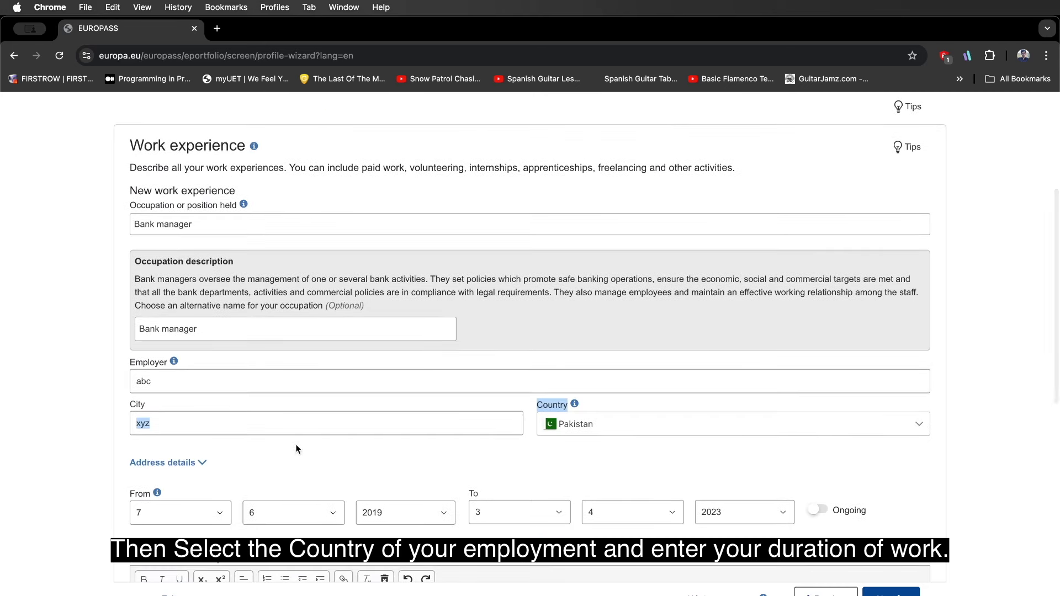
- Check the job's start and end date fields and mark the position as ongoing
{"action": "left_click_drag", "start_coordinate": [132, 494], "coordinate": [150, 494]}
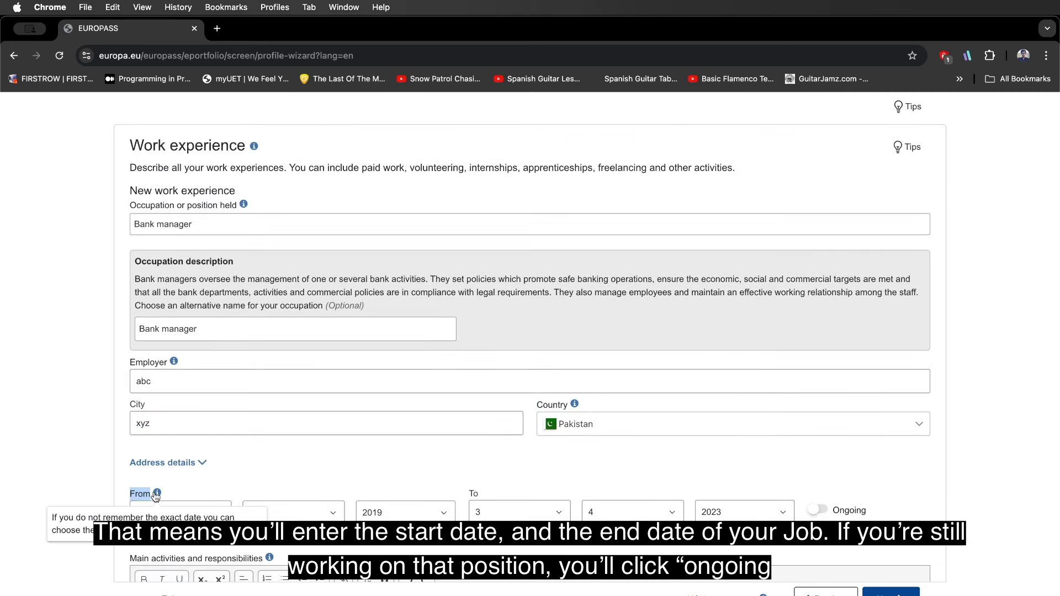
{"action": "left_click_drag", "start_coordinate": [462, 493], "coordinate": [496, 492]}
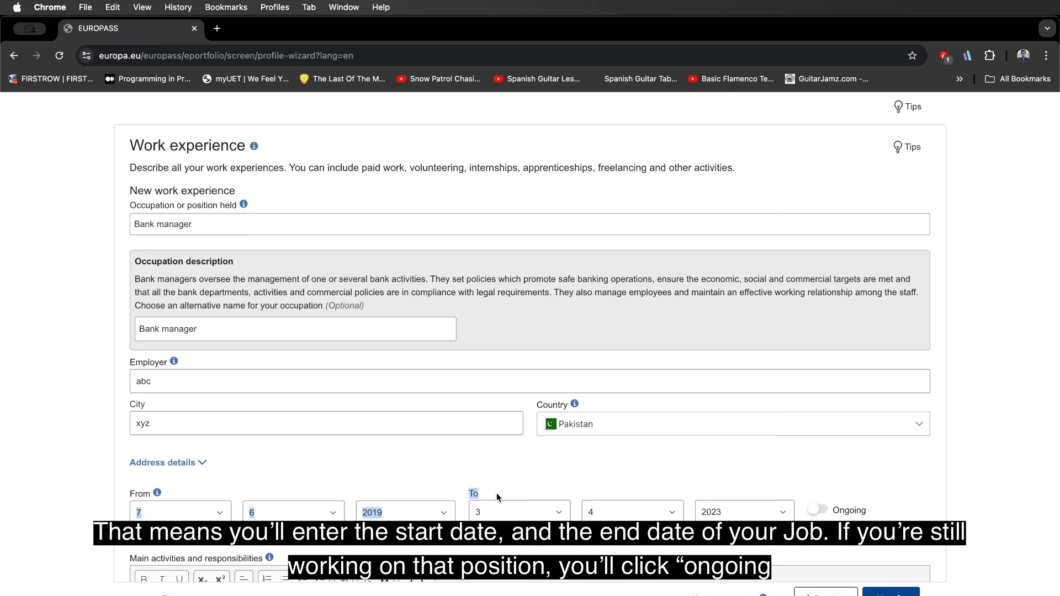
{"action": "left_click", "coordinate": [644, 458]}
{"action": "left_click", "coordinate": [817, 510]}
- Examine the main activities and responsibilities field, highlighting its three listed entries
{"action": "scroll", "coordinate": [363, 400], "scroll_direction": "down", "scroll_amount": 4}
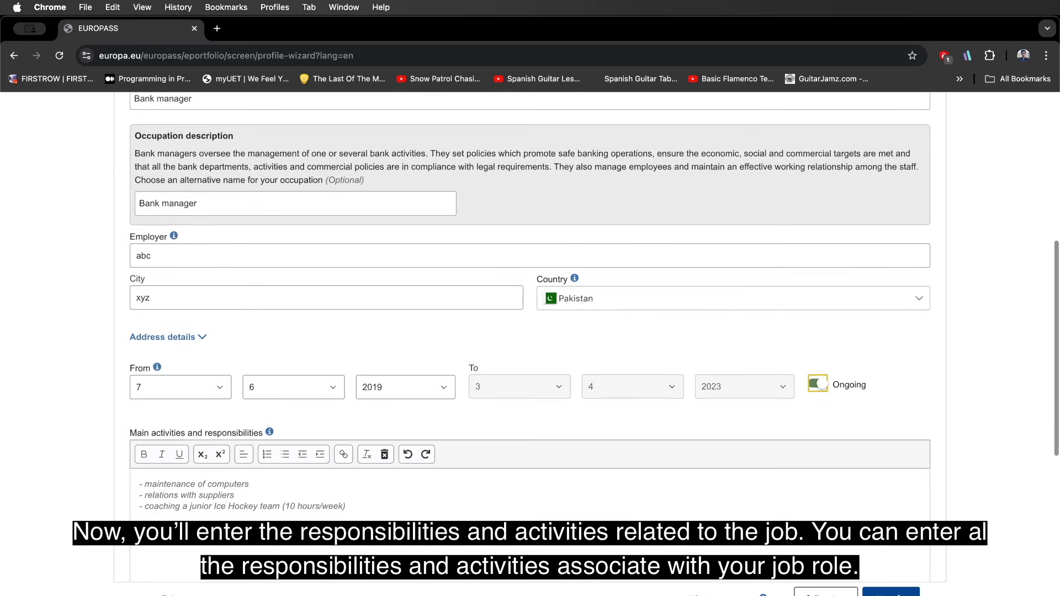
{"action": "left_click_drag", "start_coordinate": [130, 357], "coordinate": [266, 360]}
{"action": "left_click_drag", "start_coordinate": [139, 409], "coordinate": [386, 436]}
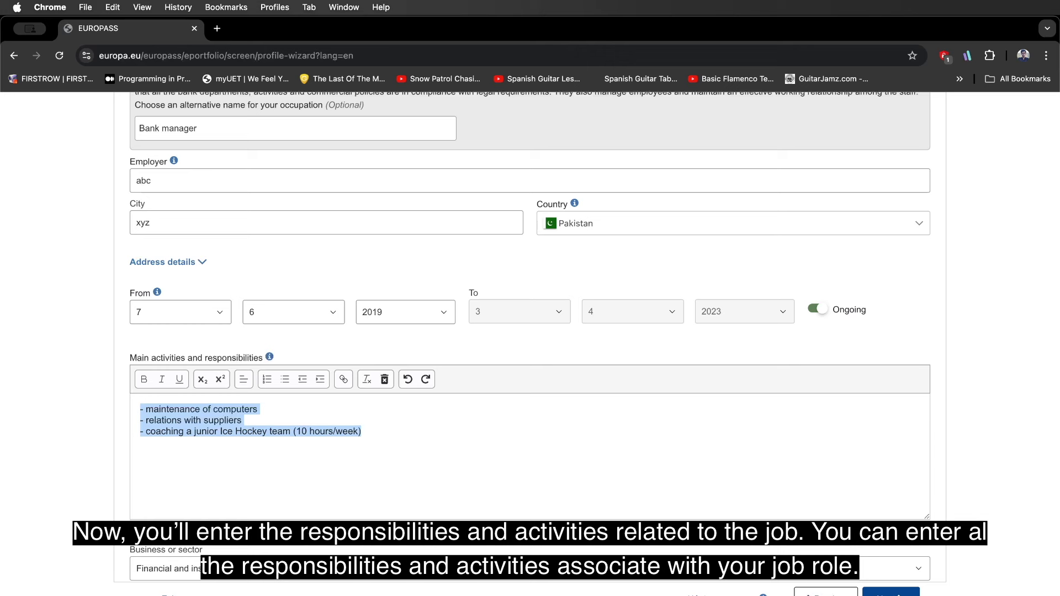
- Show more details for the Bank manager work experience and check the business or sector field
{"action": "left_click", "coordinate": [136, 531]}
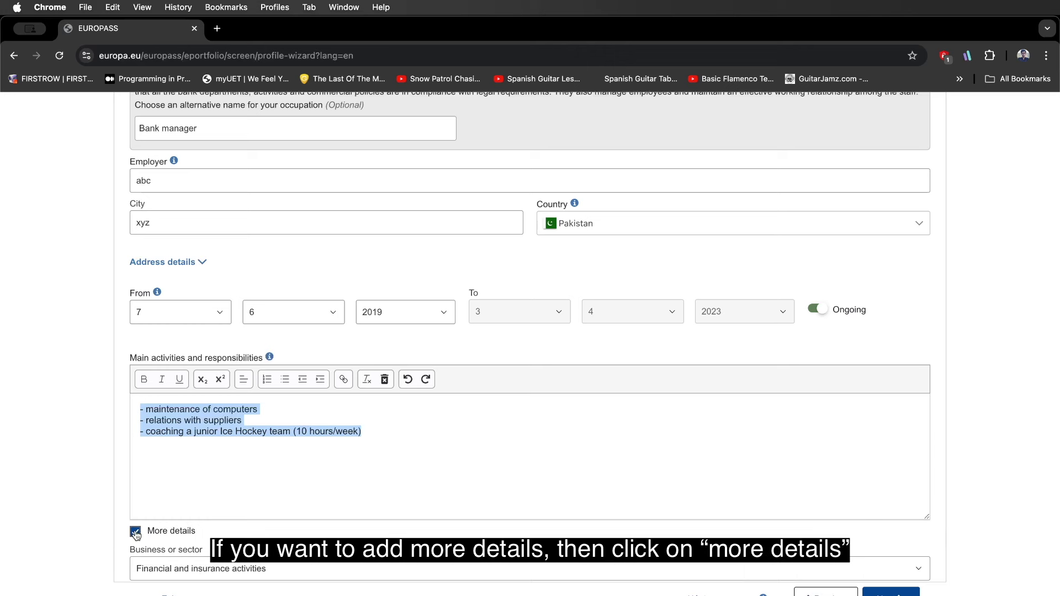
{"action": "scroll", "coordinate": [135, 531], "scroll_direction": "down", "scroll_amount": 3}
{"action": "scroll", "coordinate": [136, 532], "scroll_direction": "down", "scroll_amount": 2}
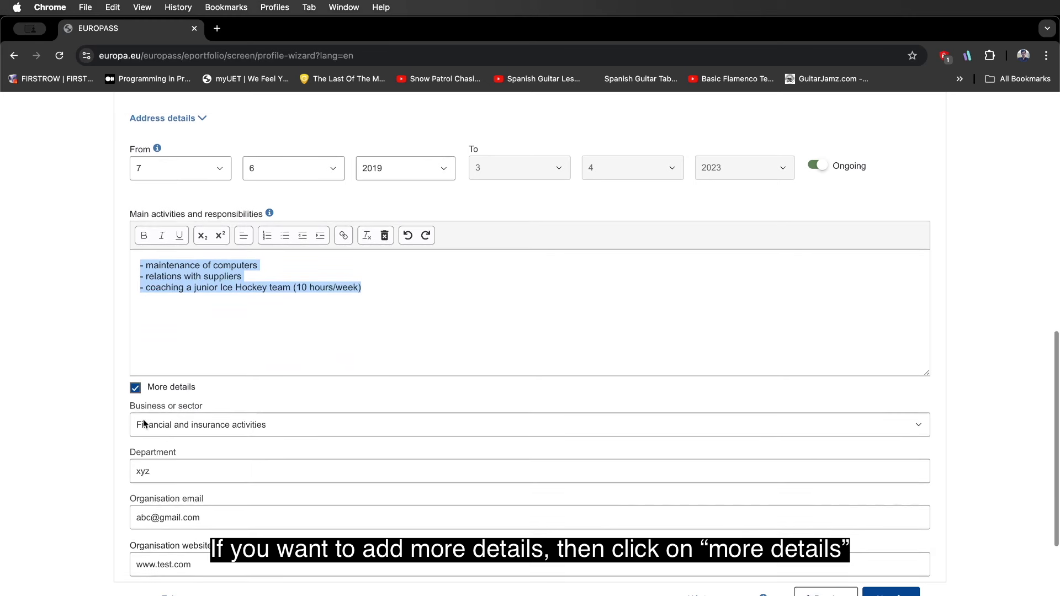
{"action": "left_click", "coordinate": [127, 408]}
{"action": "left_click_drag", "start_coordinate": [127, 408], "coordinate": [209, 404]}
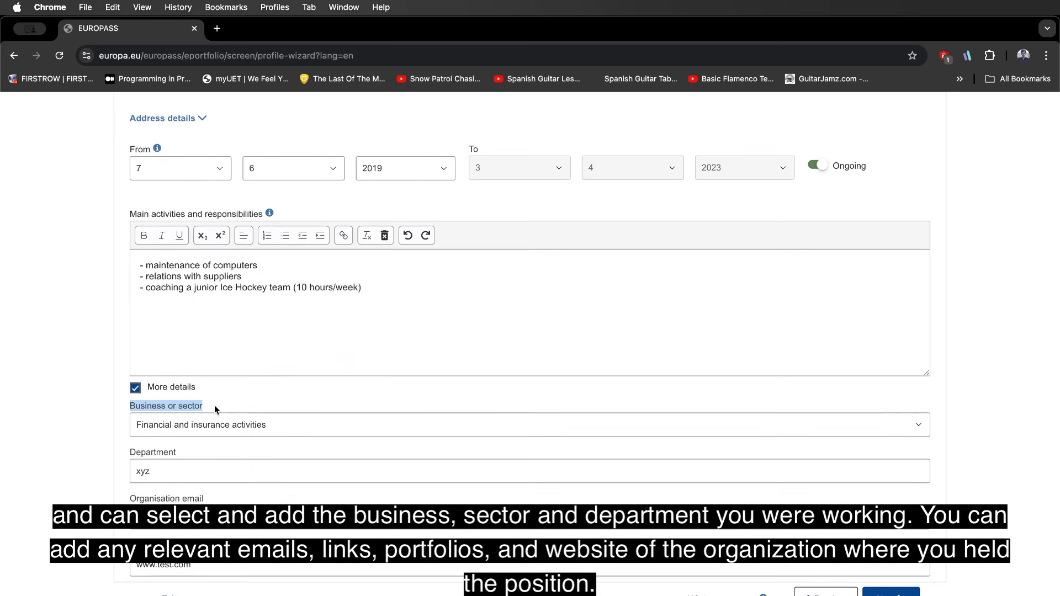
- Review the department, organisation email, organisation website and link to file or video fields
{"action": "left_click_drag", "start_coordinate": [120, 455], "coordinate": [187, 448]}
{"action": "left_click", "coordinate": [178, 455]}
{"action": "left_click_drag", "start_coordinate": [128, 500], "coordinate": [219, 502]}
{"action": "scroll", "coordinate": [220, 501], "scroll_direction": "down", "scroll_amount": 3}
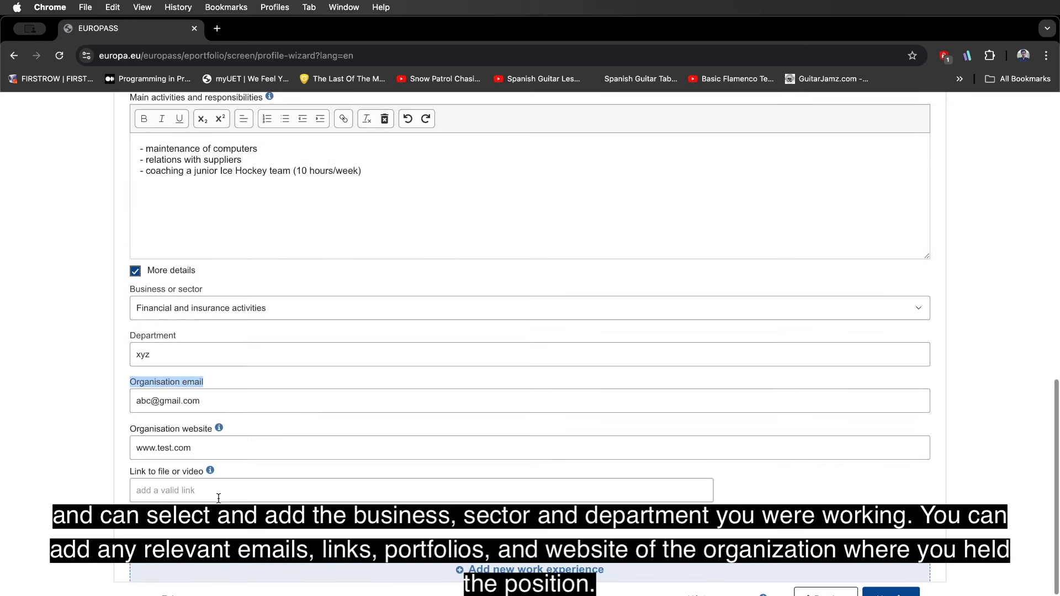
{"action": "left_click_drag", "start_coordinate": [125, 426], "coordinate": [219, 429]}
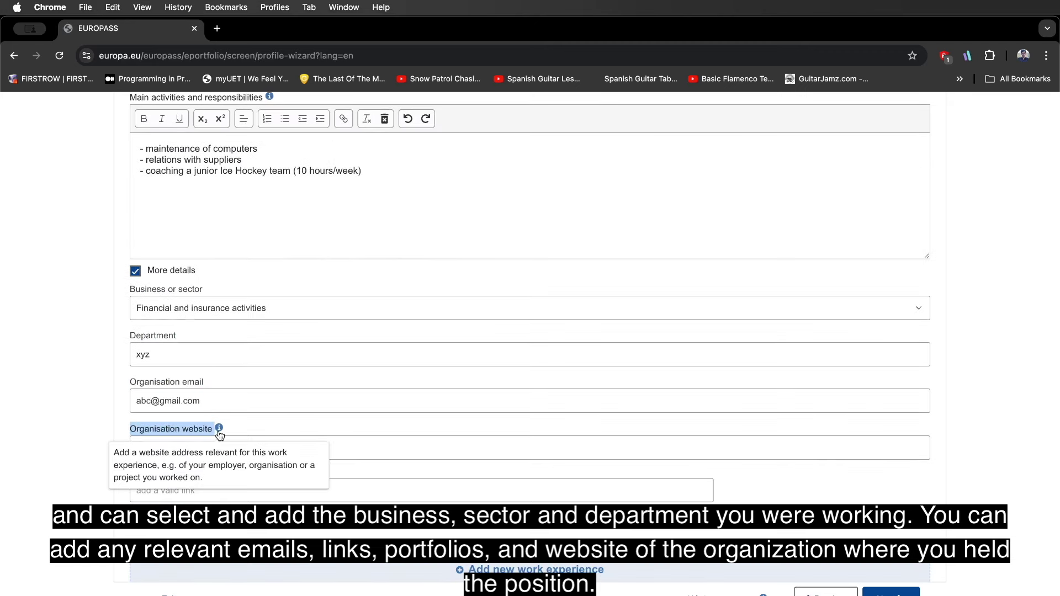
{"action": "left_click_drag", "start_coordinate": [122, 470], "coordinate": [170, 473]}
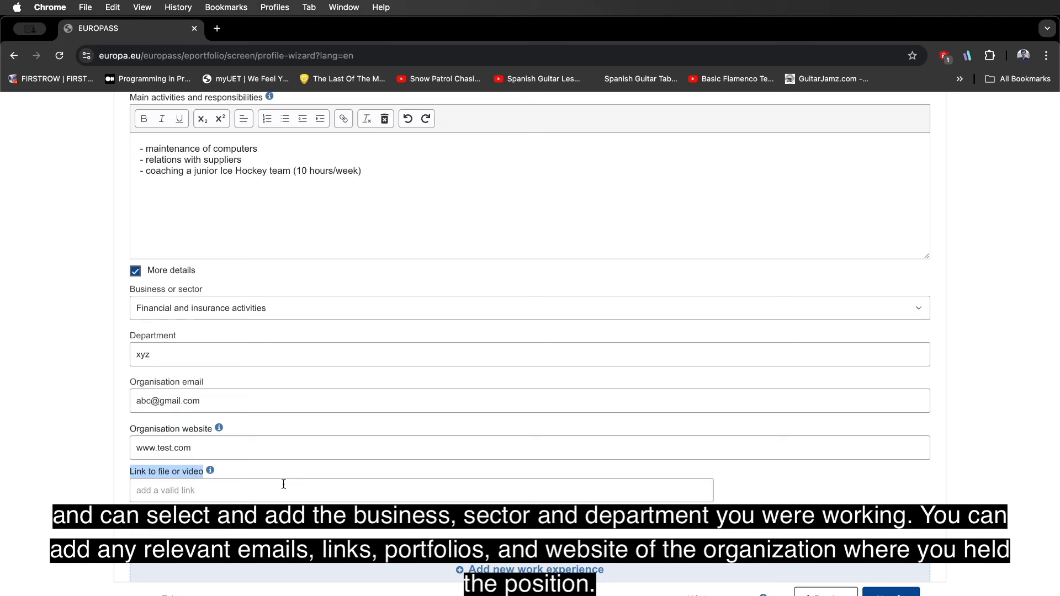
- Add a new work experience entry after the Bank manager job and look over the blank form and saved entry
{"action": "scroll", "coordinate": [284, 484], "scroll_direction": "down", "scroll_amount": 2}
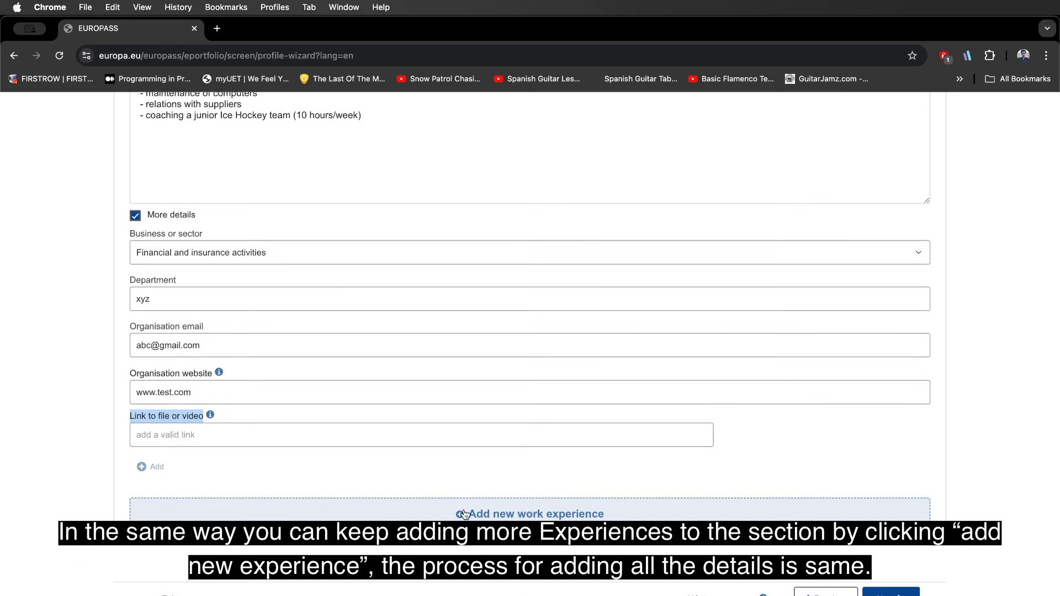
{"action": "left_click", "coordinate": [464, 515]}
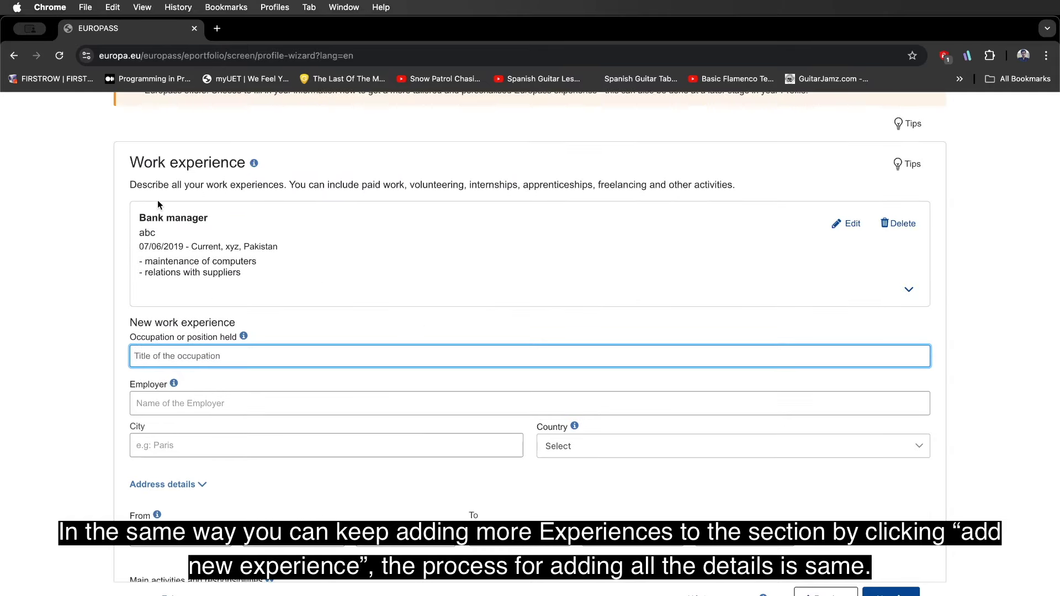
{"action": "left_click_drag", "start_coordinate": [126, 318], "coordinate": [237, 318]}
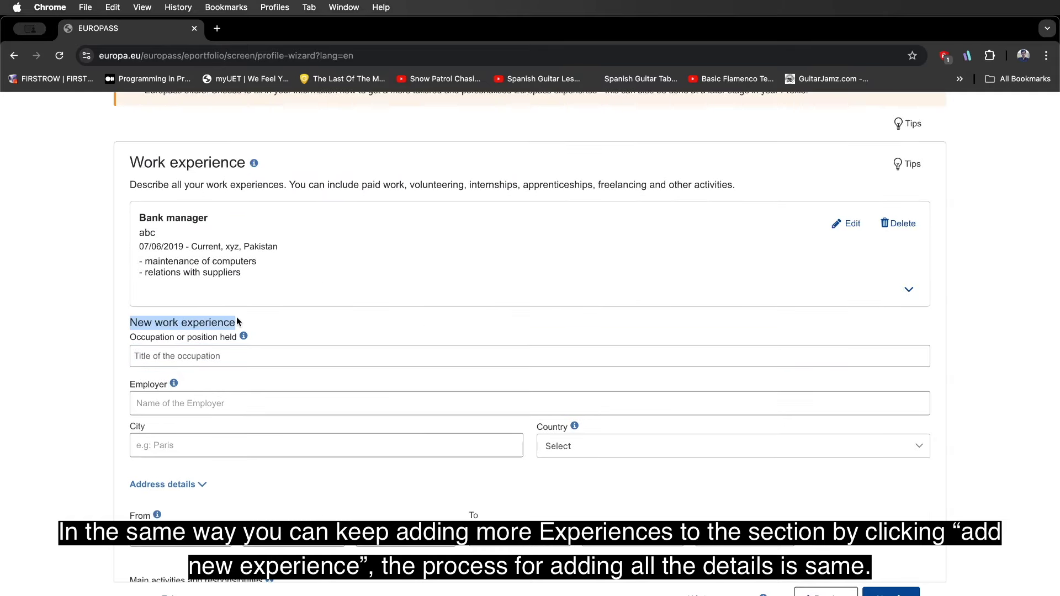
{"action": "left_click", "coordinate": [230, 229]}
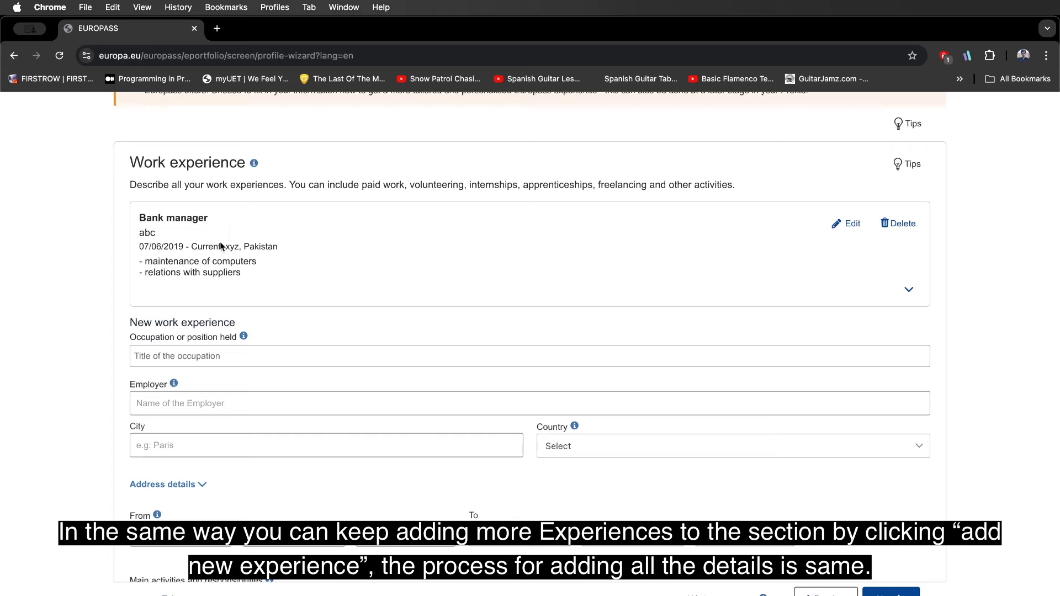
- Continue to the education and training section and read its introductory description
{"action": "scroll", "coordinate": [240, 266], "scroll_direction": "down", "scroll_amount": 10}
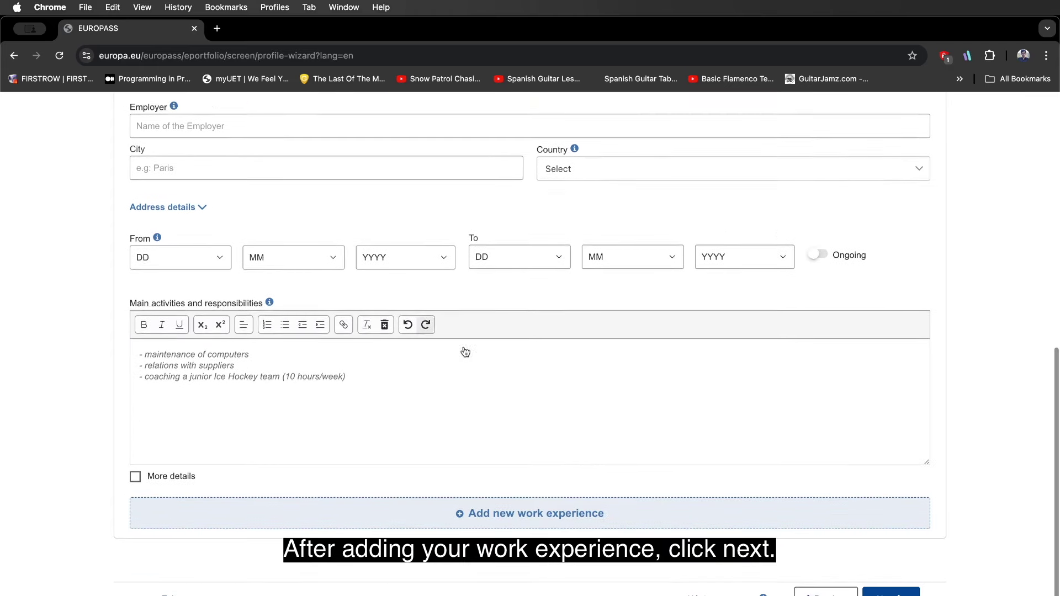
{"action": "left_click", "coordinate": [888, 593]}
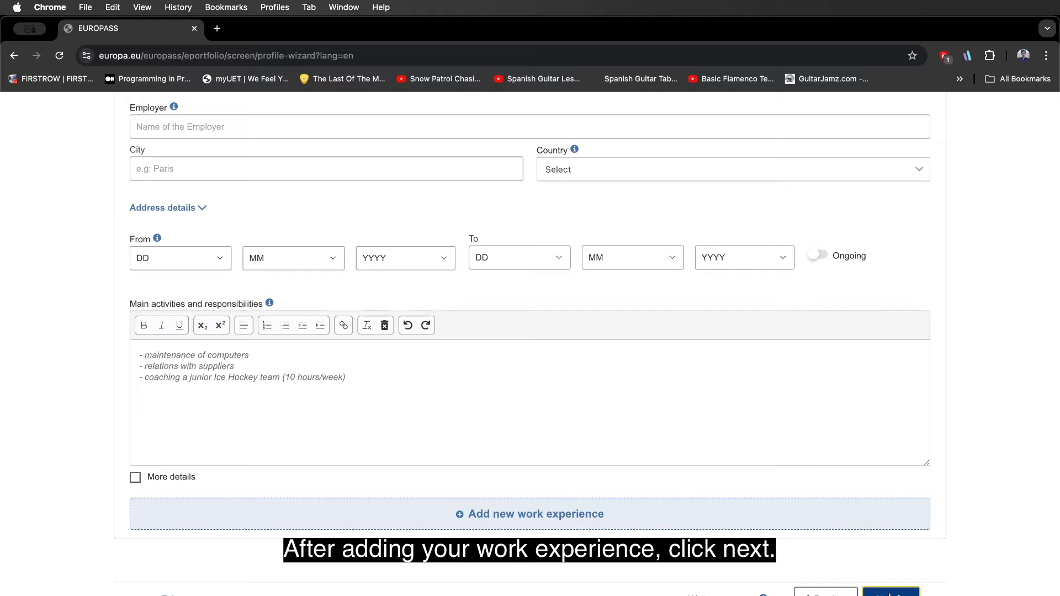
{"action": "left_click_drag", "start_coordinate": [130, 376], "coordinate": [284, 377]}
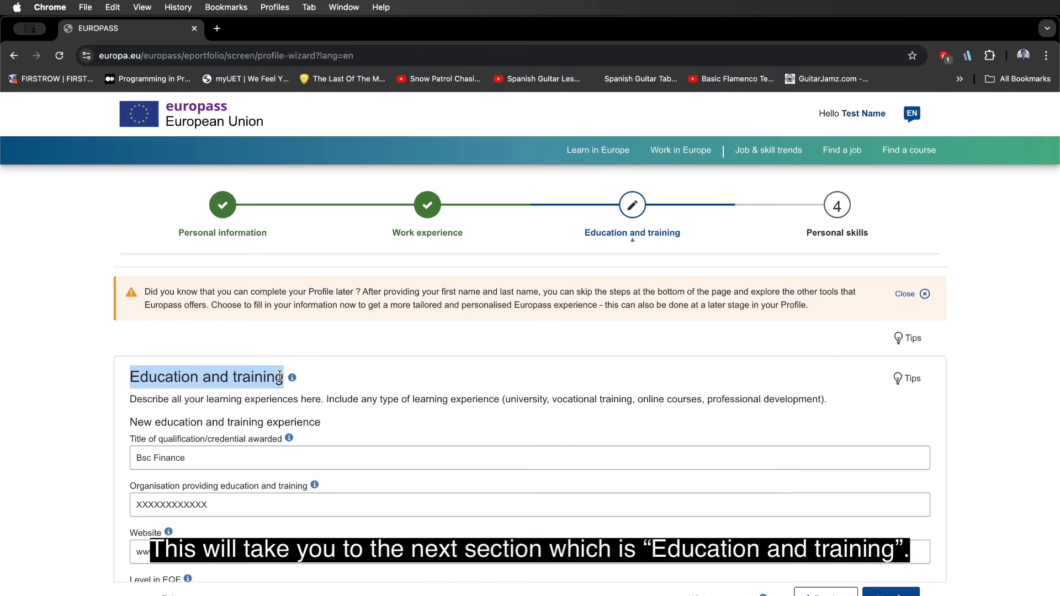
{"action": "left_click_drag", "start_coordinate": [125, 401], "coordinate": [829, 393]}
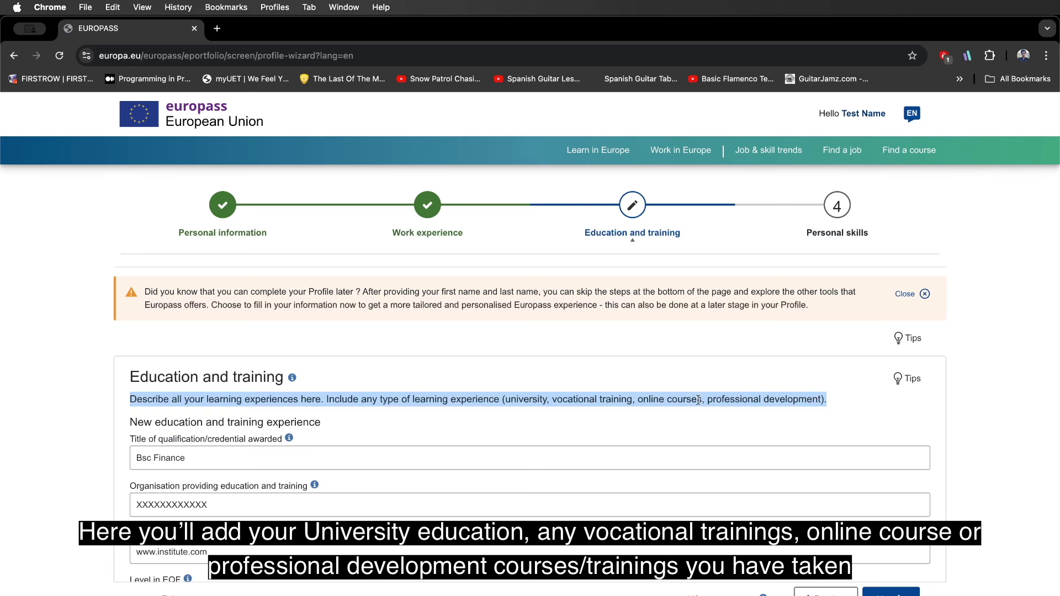
- Review the qualification title, the organisation providing education and training, and the website fields
{"action": "scroll", "coordinate": [458, 402], "scroll_direction": "down", "scroll_amount": 5}
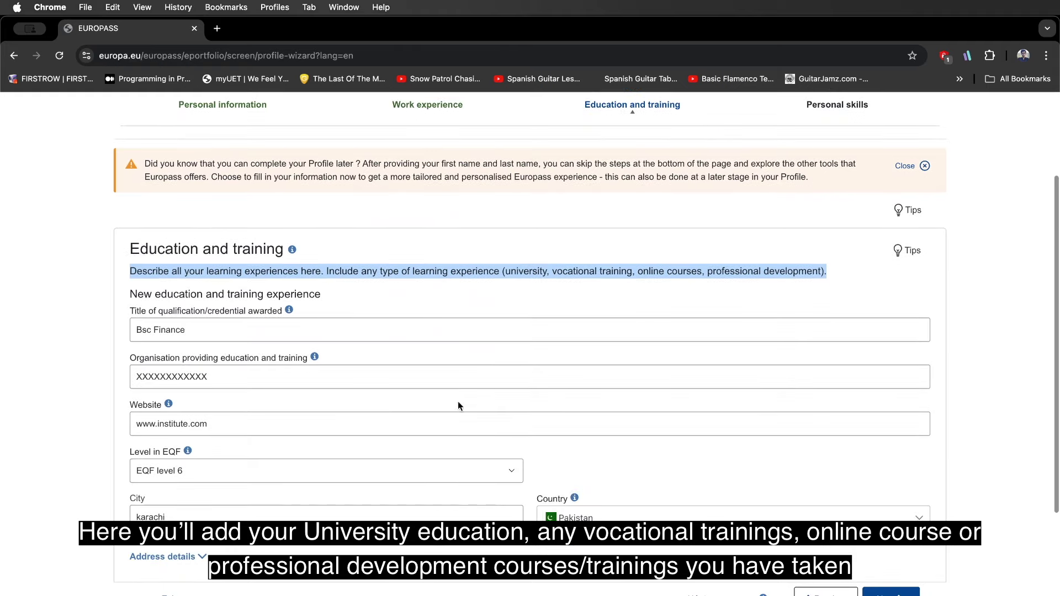
{"action": "left_click", "coordinate": [127, 307]}
{"action": "left_click_drag", "start_coordinate": [206, 305], "coordinate": [257, 310]}
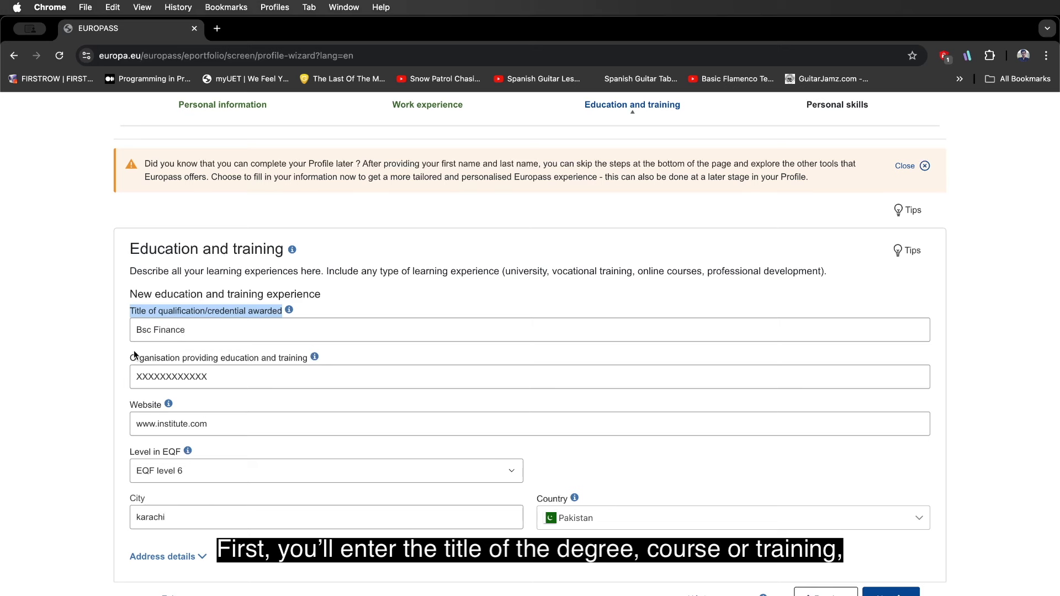
{"action": "left_click_drag", "start_coordinate": [127, 357], "coordinate": [291, 357]}
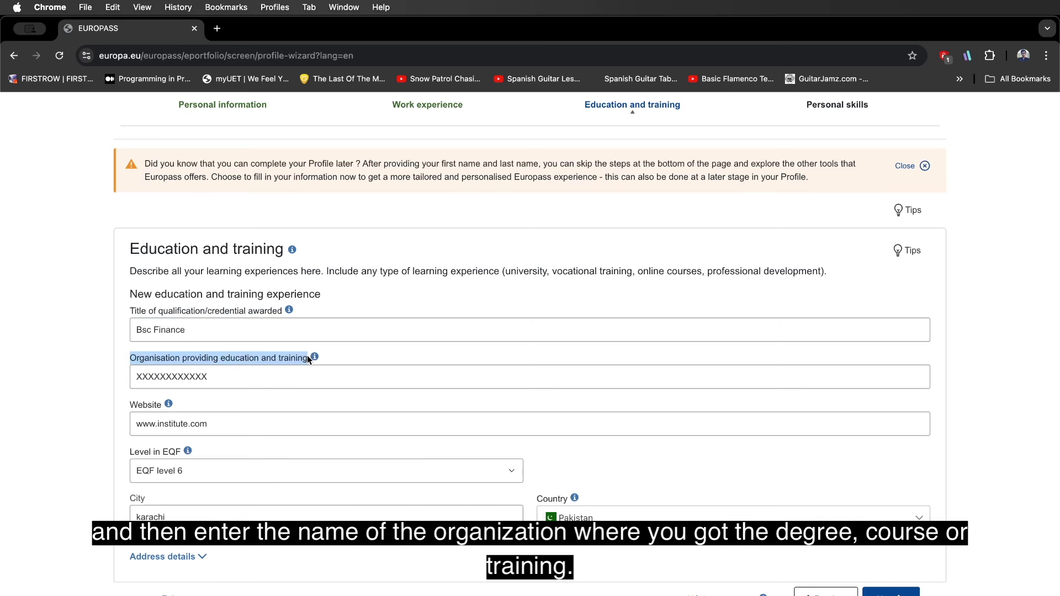
{"action": "scroll", "coordinate": [244, 395], "scroll_direction": "down", "scroll_amount": 3}
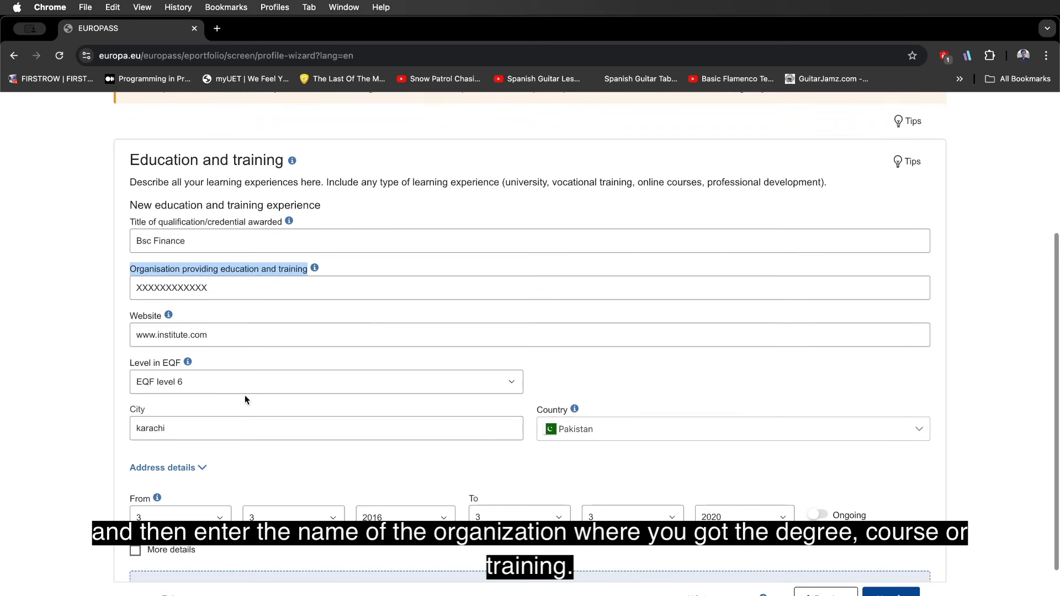
{"action": "left_click_drag", "start_coordinate": [130, 315], "coordinate": [146, 317]}
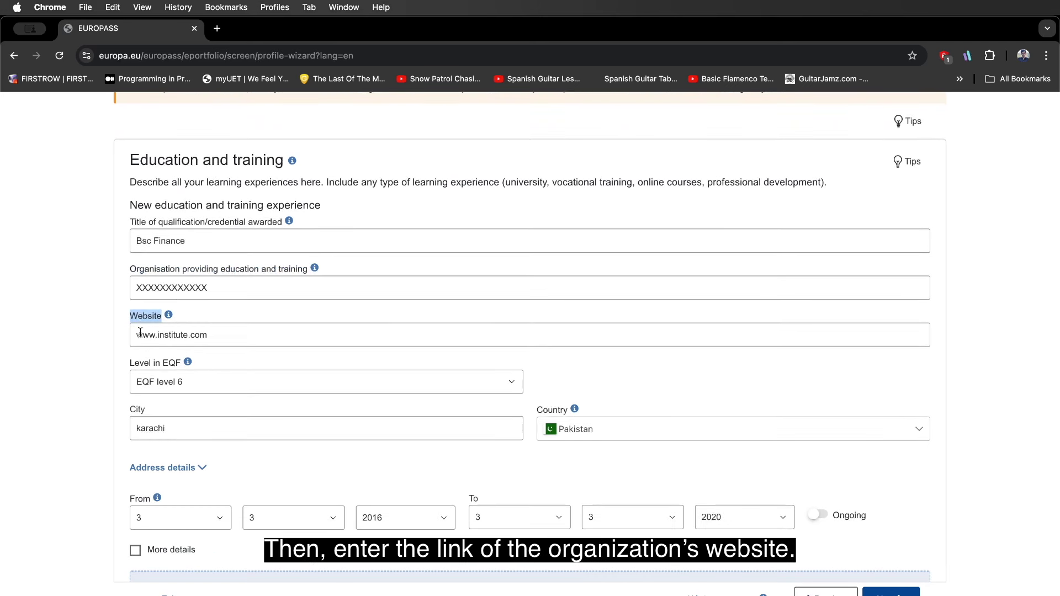
- Check the explanation of the European qualification level and select EQF level 6 for the Bsc Finance qualification
{"action": "left_click", "coordinate": [128, 365]}
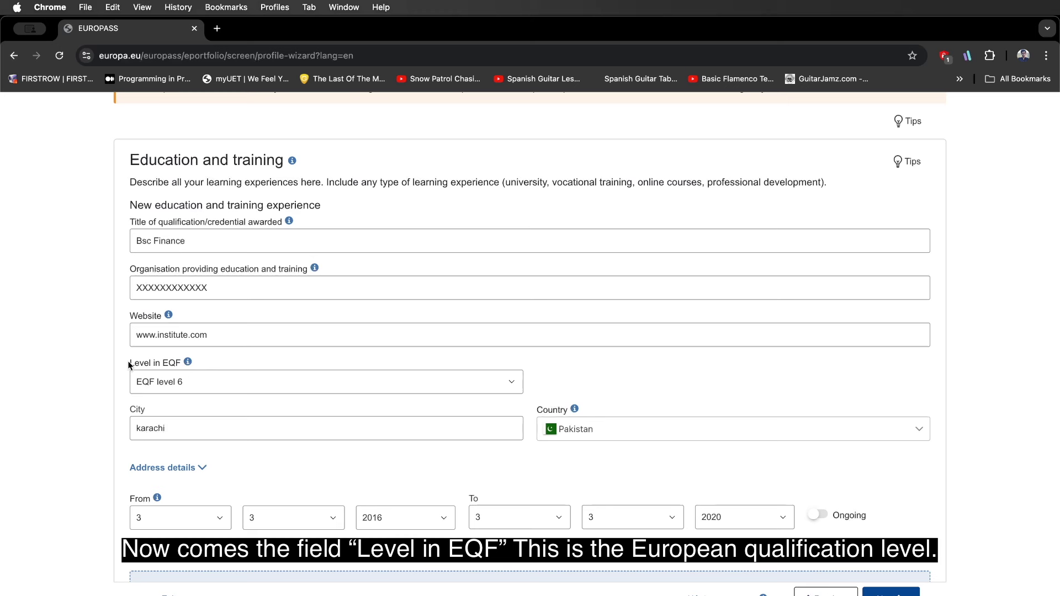
{"action": "mouse_move", "coordinate": [191, 370]}
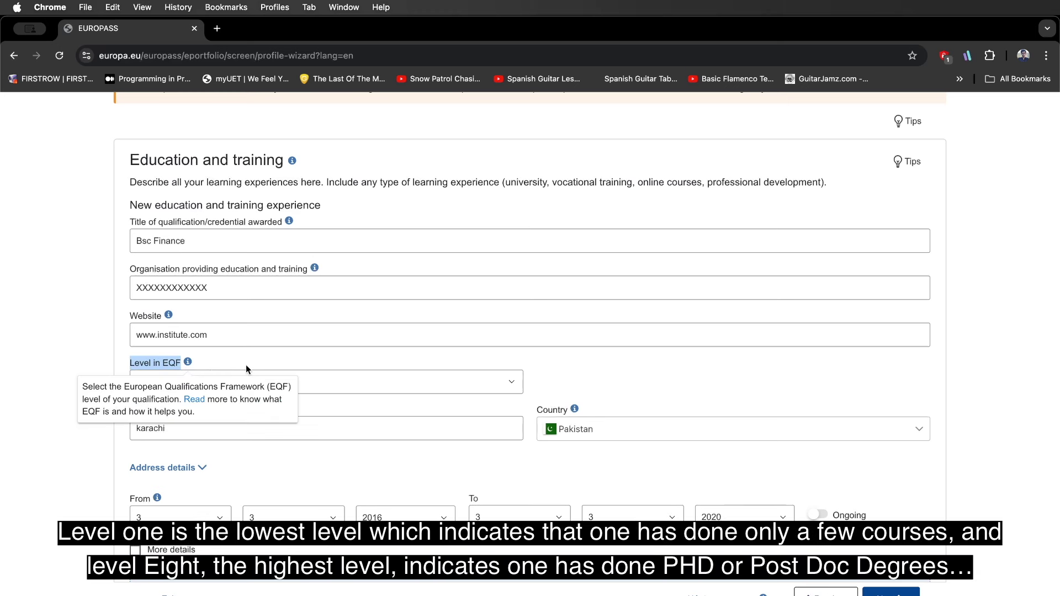
{"action": "left_click", "coordinate": [314, 383]}
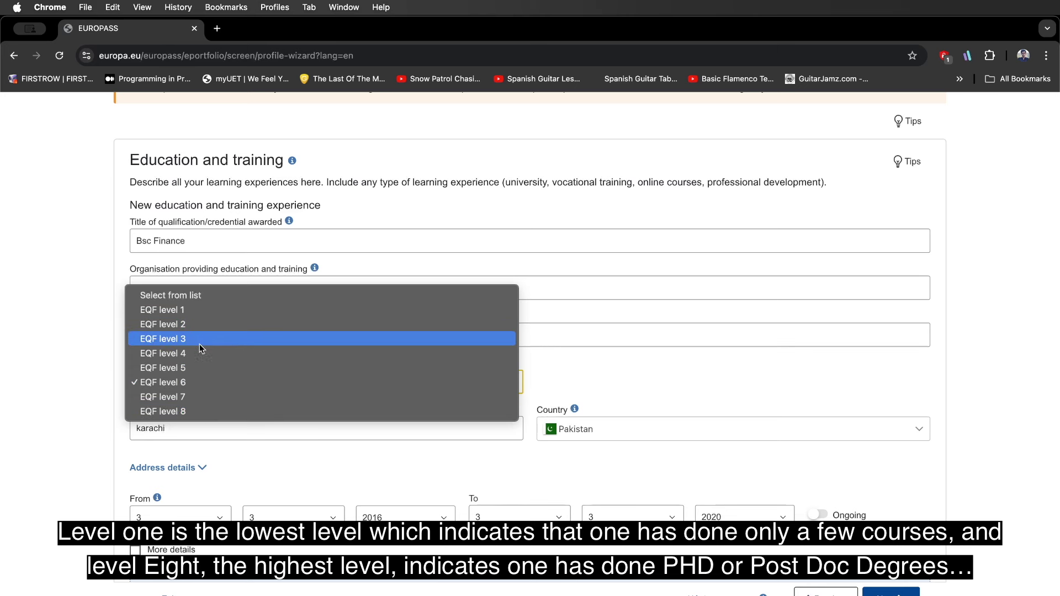
{"action": "left_click", "coordinate": [189, 383]}
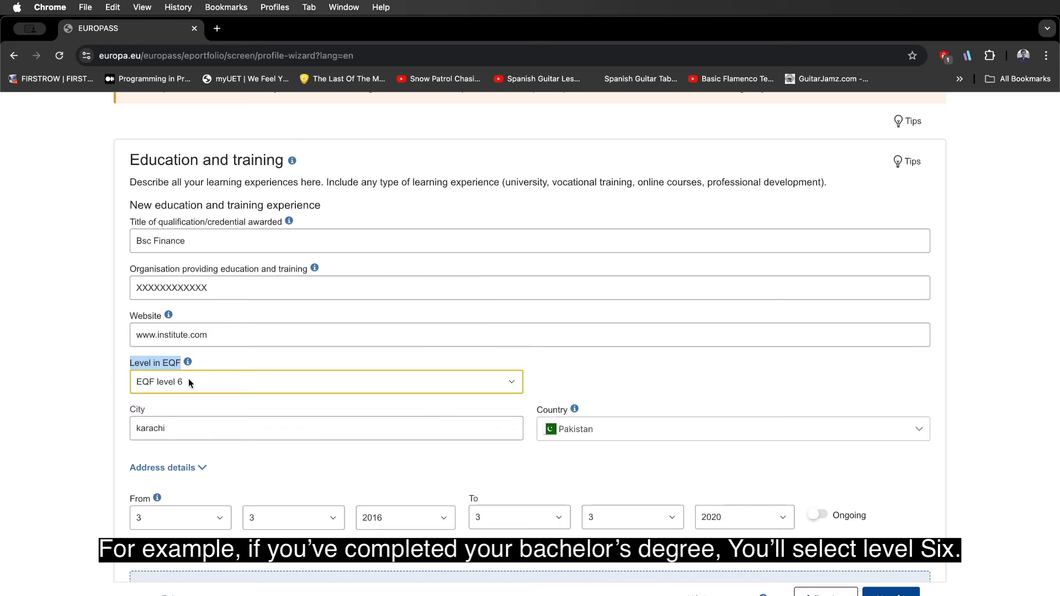
- Check the institution's city and country fields, and expand its address details
{"action": "scroll", "coordinate": [232, 403], "scroll_direction": "down", "scroll_amount": 2}
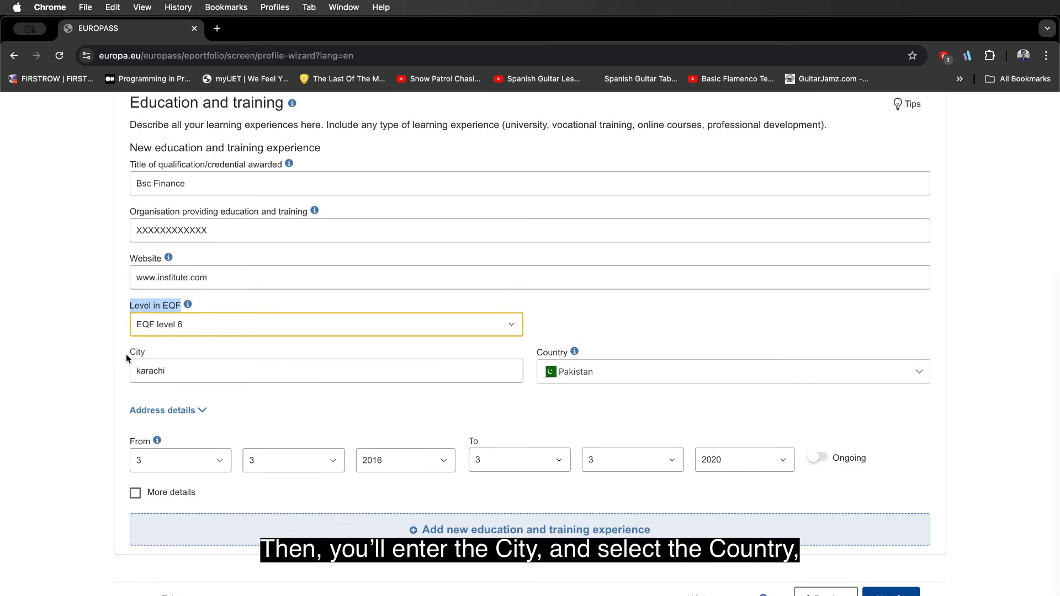
{"action": "left_click_drag", "start_coordinate": [126, 354], "coordinate": [148, 354]}
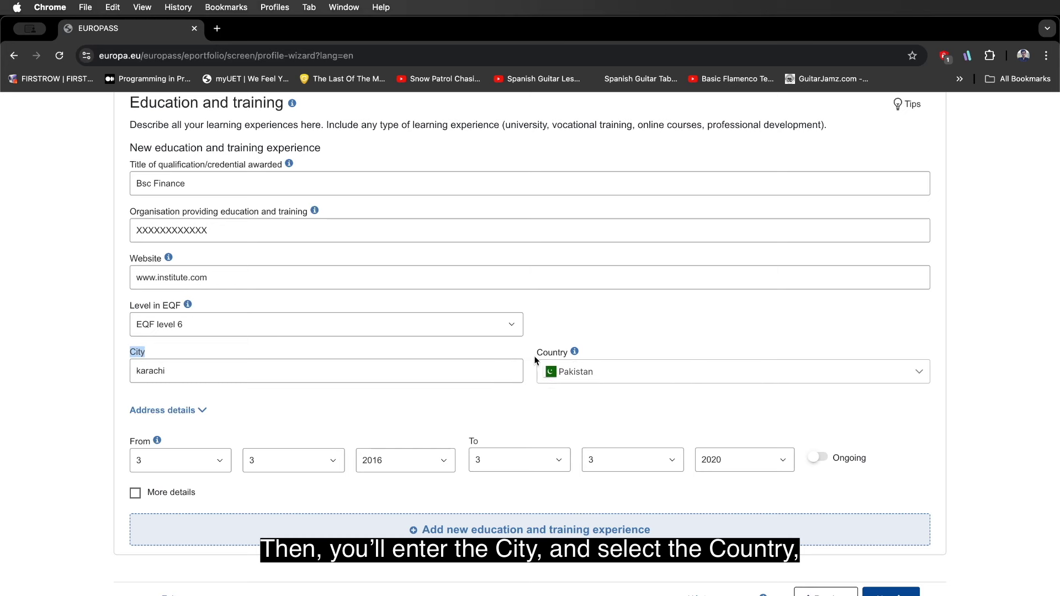
{"action": "scroll", "coordinate": [307, 419], "scroll_direction": "down", "scroll_amount": 1}
{"action": "scroll", "coordinate": [298, 420], "scroll_direction": "down", "scroll_amount": 1}
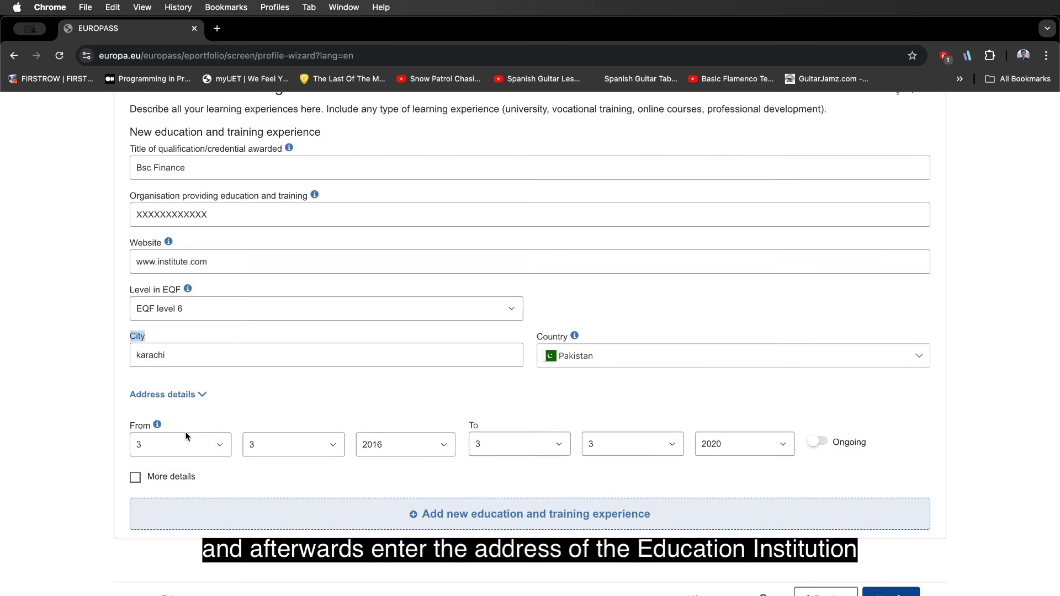
{"action": "left_click", "coordinate": [202, 396]}
{"action": "scroll", "coordinate": [306, 442], "scroll_direction": "down", "scroll_amount": 3}
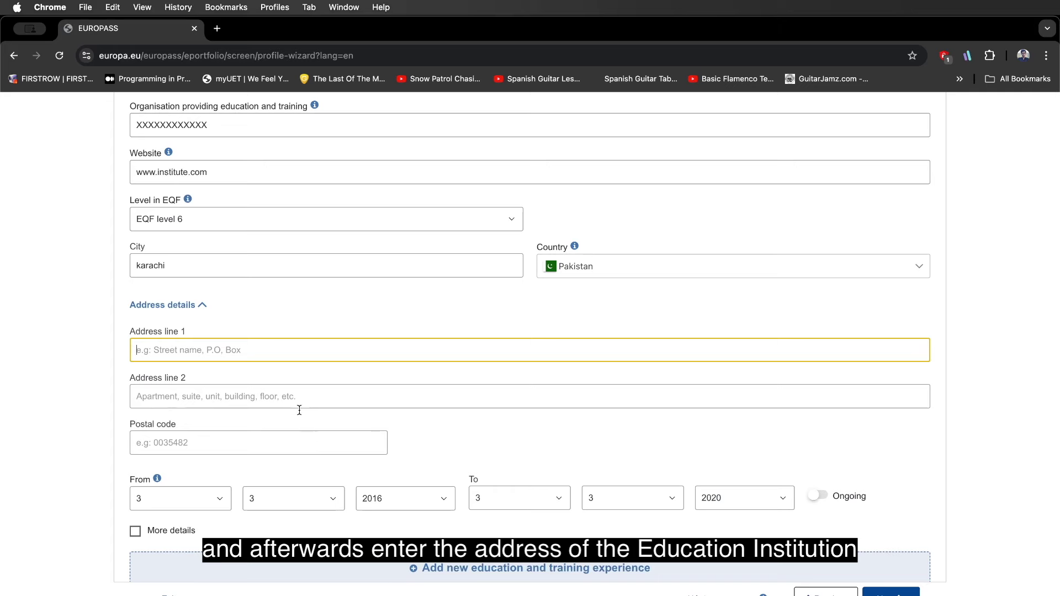
{"action": "scroll", "coordinate": [213, 444], "scroll_direction": "down", "scroll_amount": 2}
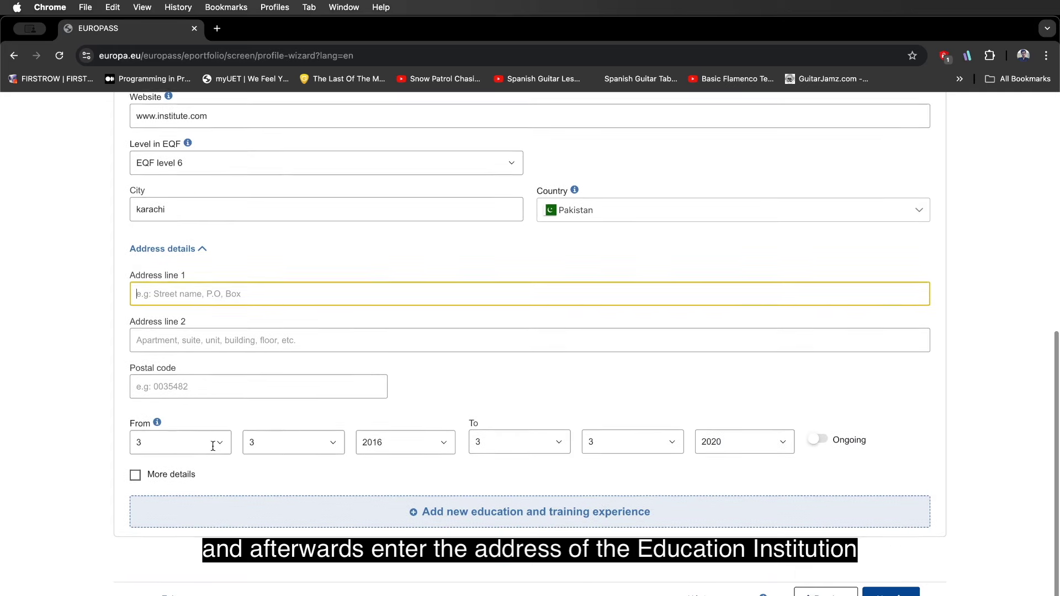
- Check the start and end date fields of the studies and mark them as ongoing
{"action": "left_click_drag", "start_coordinate": [128, 427], "coordinate": [148, 424]}
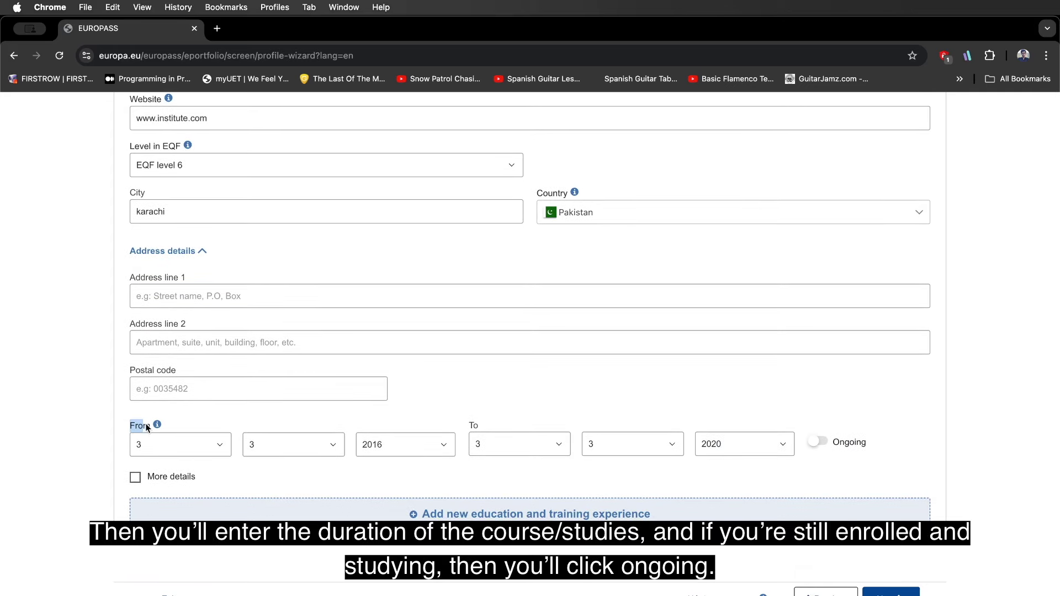
{"action": "left_click_drag", "start_coordinate": [466, 424], "coordinate": [481, 425]}
{"action": "left_click", "coordinate": [819, 443]}
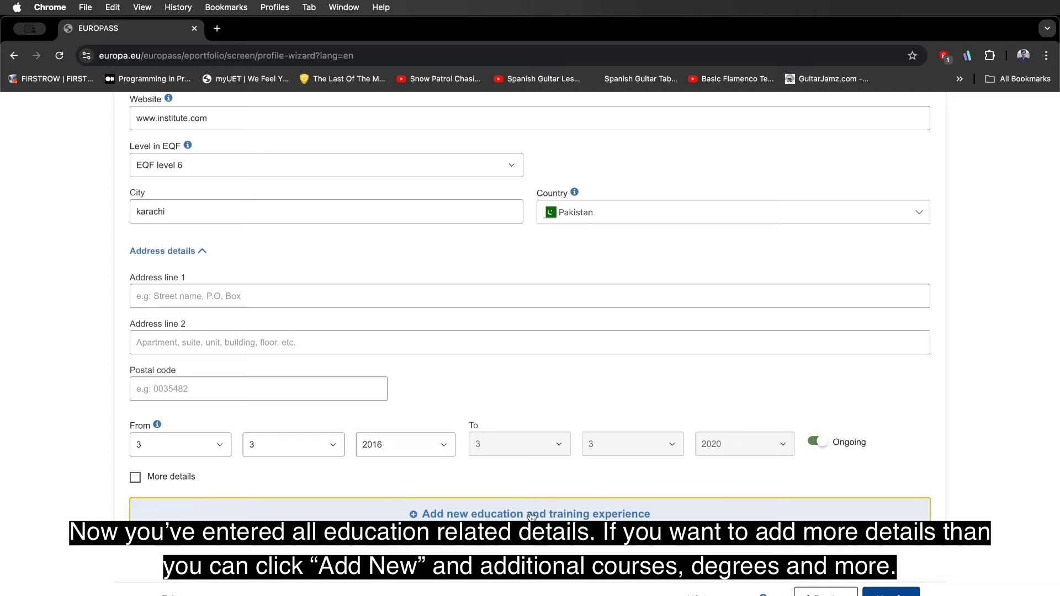
- Add a new education and training experience entry, and continue to the personal skills section
{"action": "left_click", "coordinate": [552, 507]}
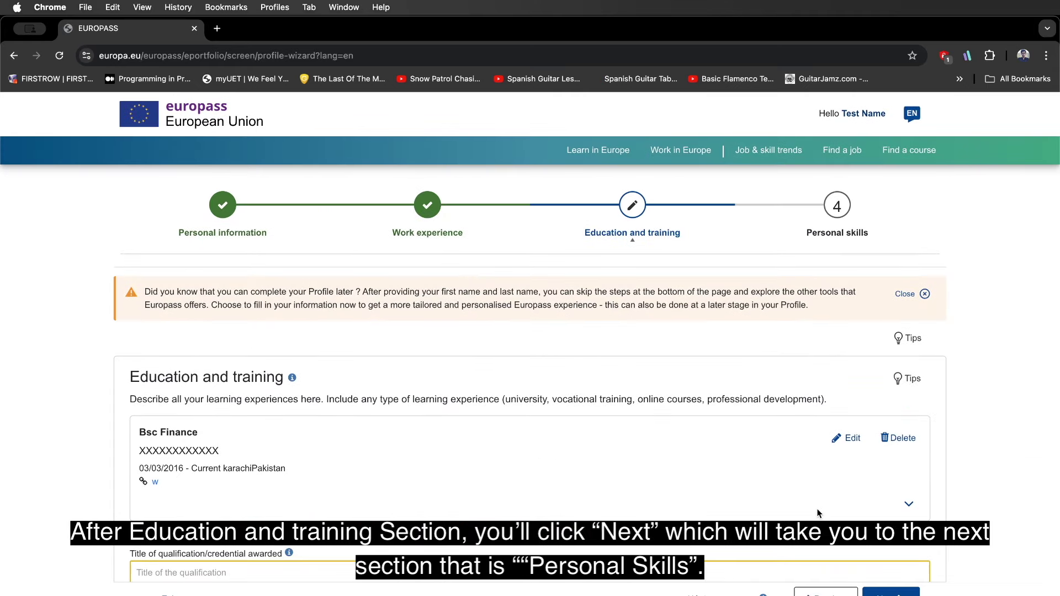
{"action": "key", "text": "Return"}
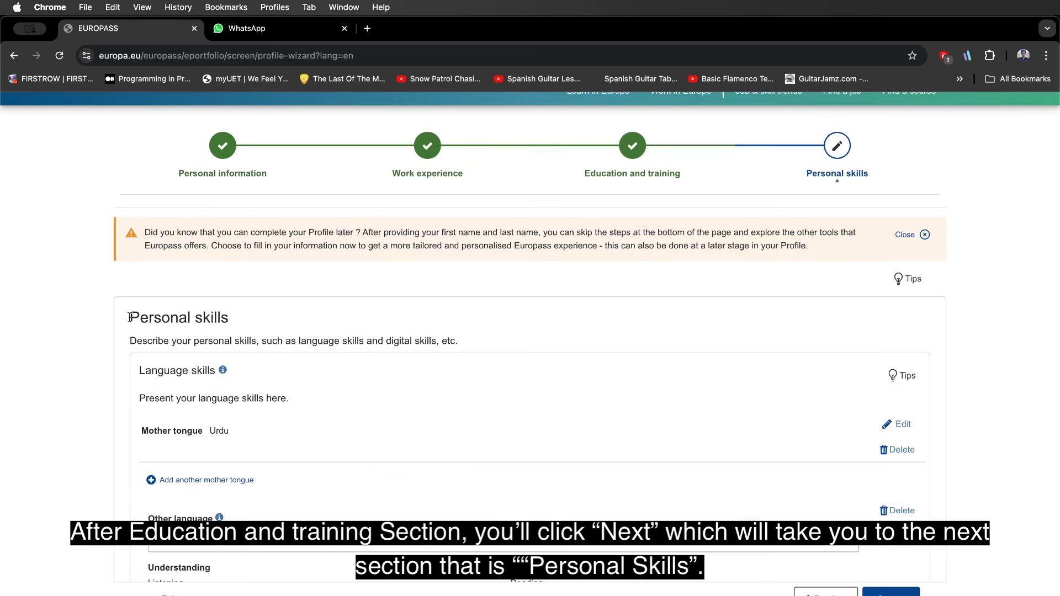
{"action": "left_click_drag", "start_coordinate": [129, 317], "coordinate": [232, 323]}
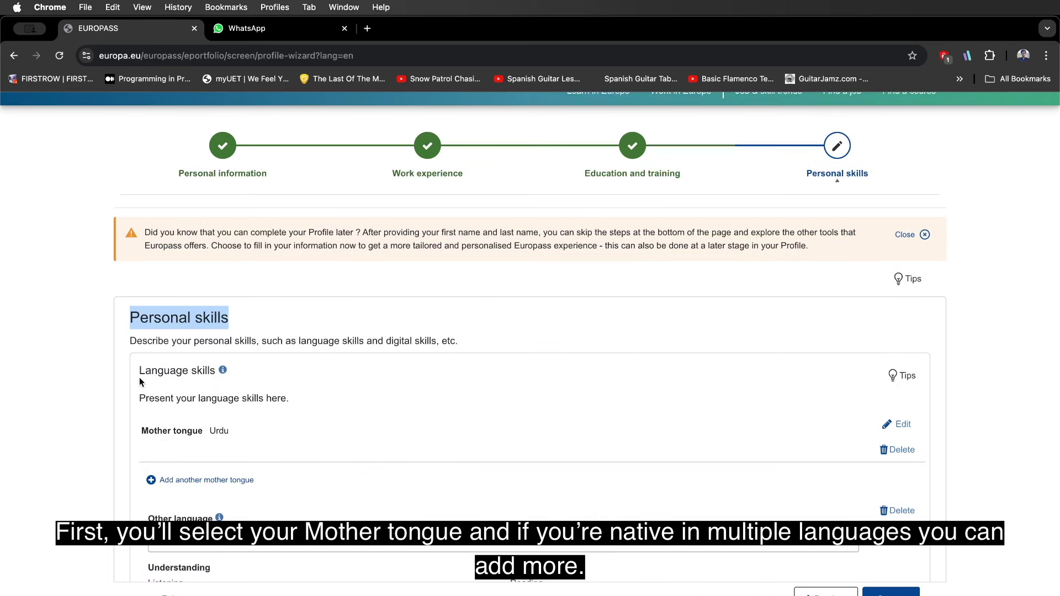
- Review the mother tongue and other language fields under language skills
{"action": "left_click_drag", "start_coordinate": [145, 424], "coordinate": [240, 432]}
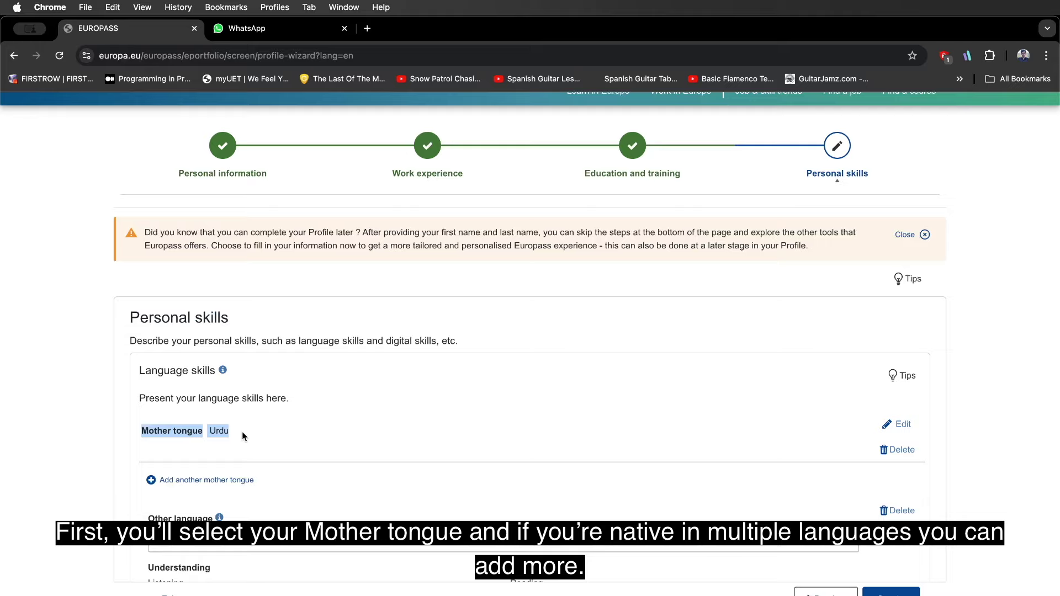
{"action": "scroll", "coordinate": [242, 432], "scroll_direction": "down", "scroll_amount": 3}
{"action": "left_click_drag", "start_coordinate": [147, 394], "coordinate": [213, 395]}
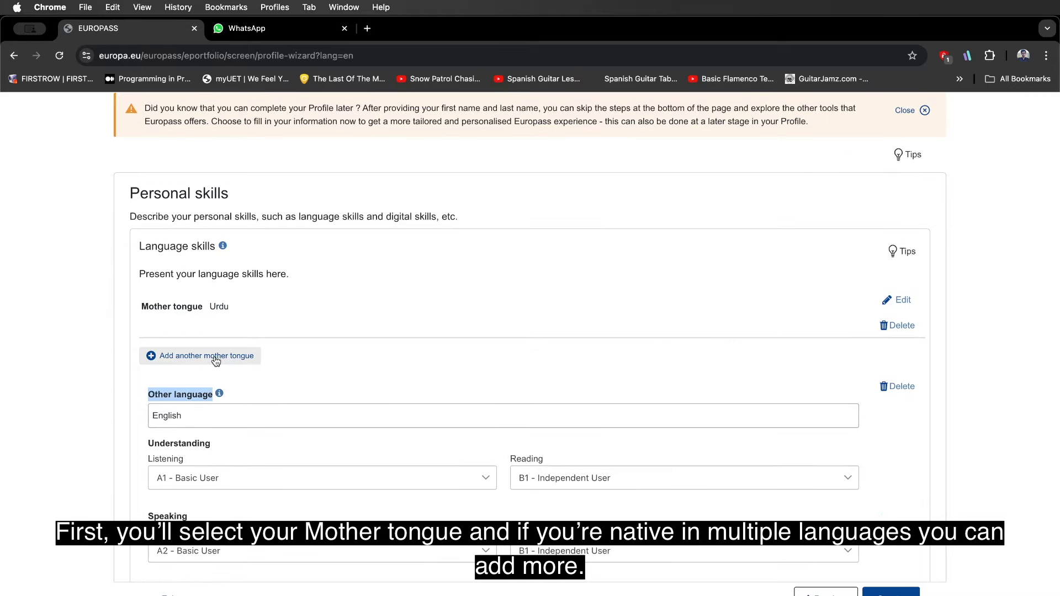
- Add canva to the digital skills list in the personal skills section
{"action": "scroll", "coordinate": [216, 362], "scroll_direction": "down", "scroll_amount": 3}
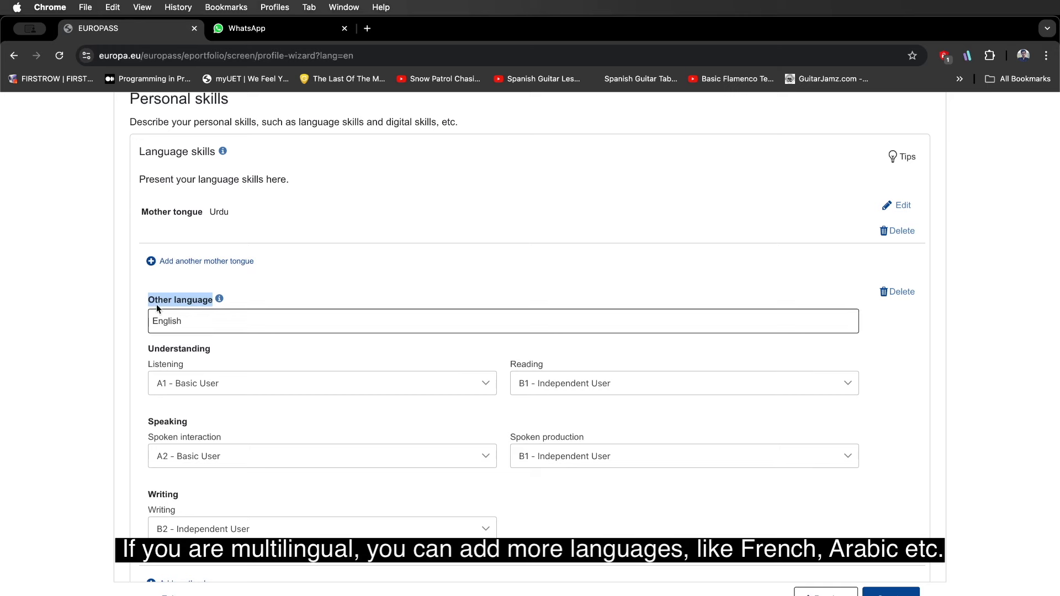
{"action": "left_click", "coordinate": [205, 303]}
{"action": "scroll", "coordinate": [200, 346], "scroll_direction": "down", "scroll_amount": 4}
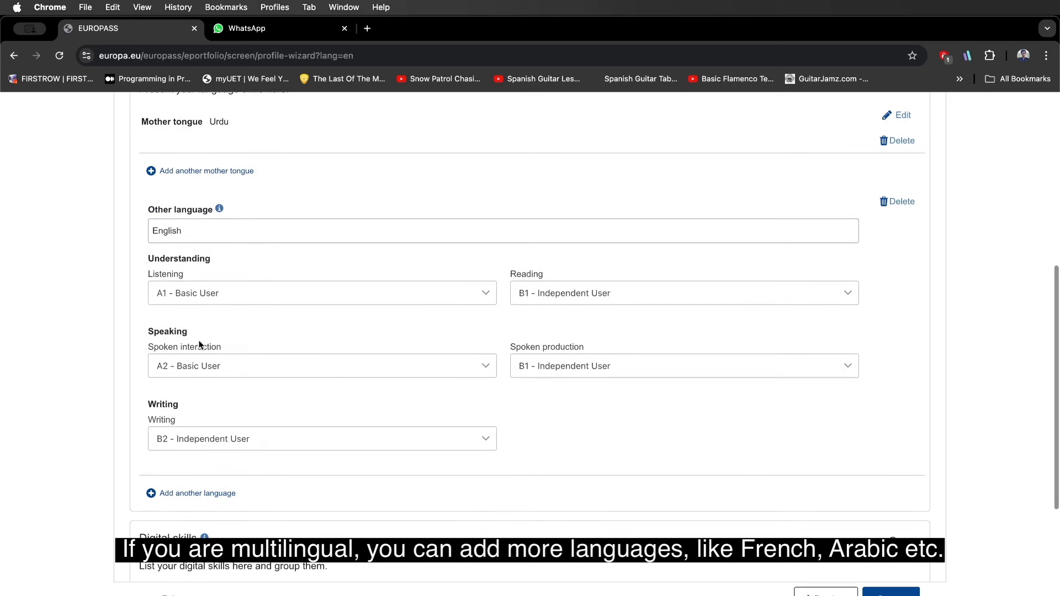
{"action": "scroll", "coordinate": [200, 345], "scroll_direction": "down", "scroll_amount": 6}
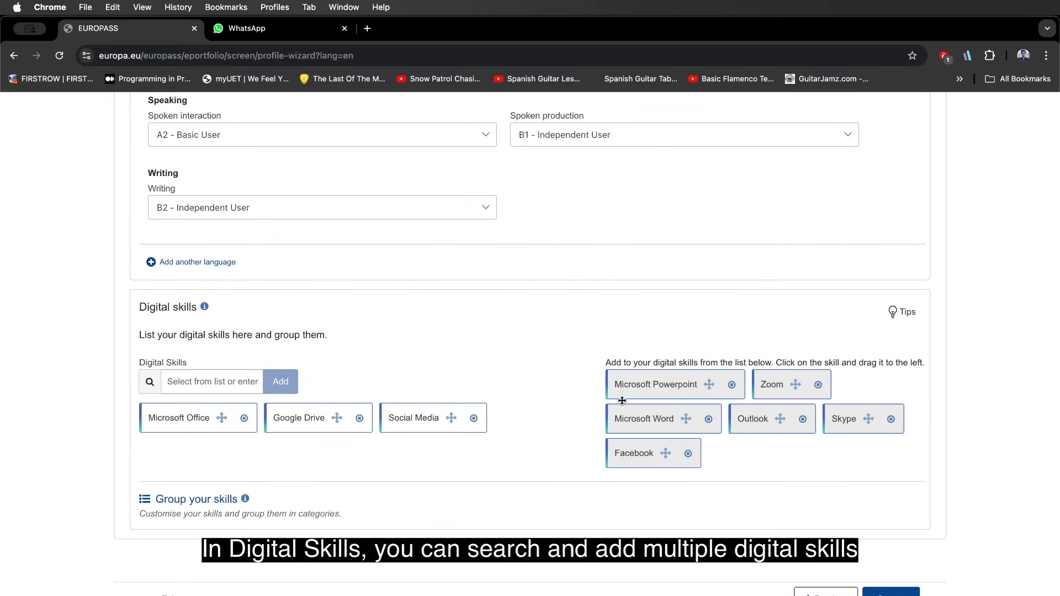
{"action": "left_click", "coordinate": [199, 381]}
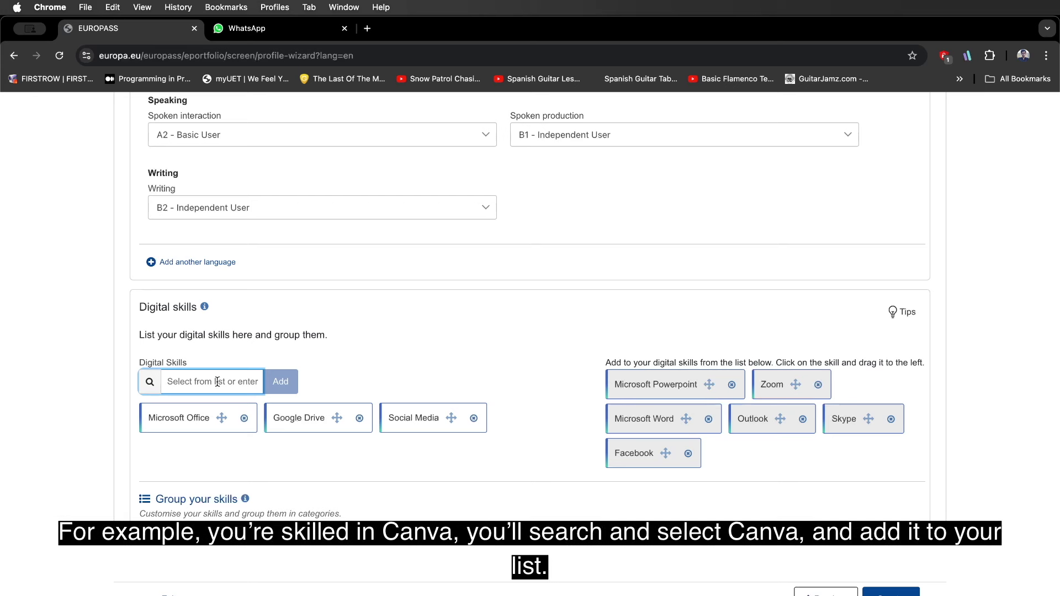
{"action": "type", "text": "canva"}
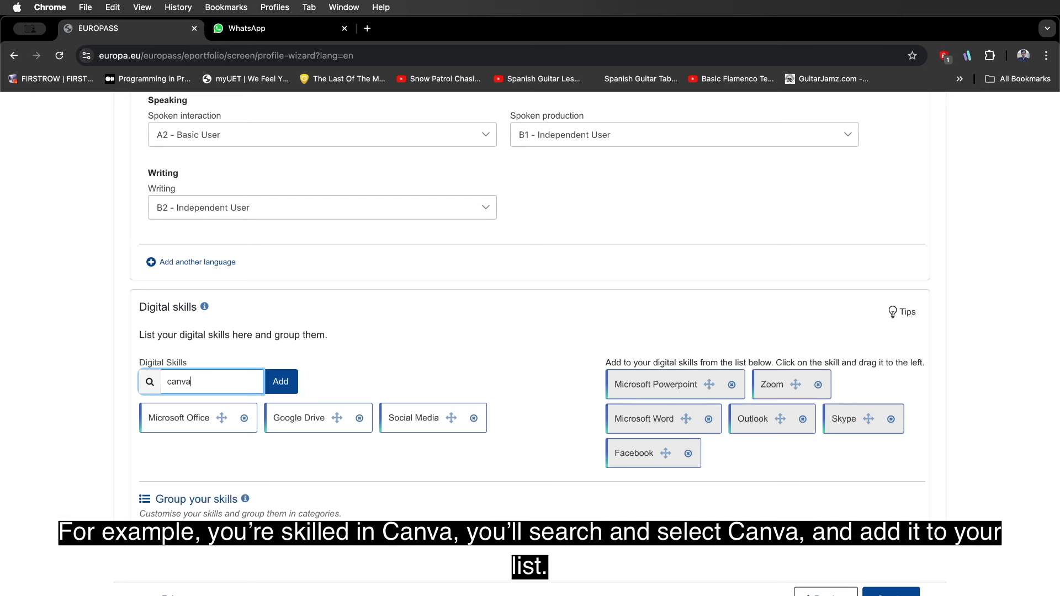
{"action": "left_click", "coordinate": [280, 386]}
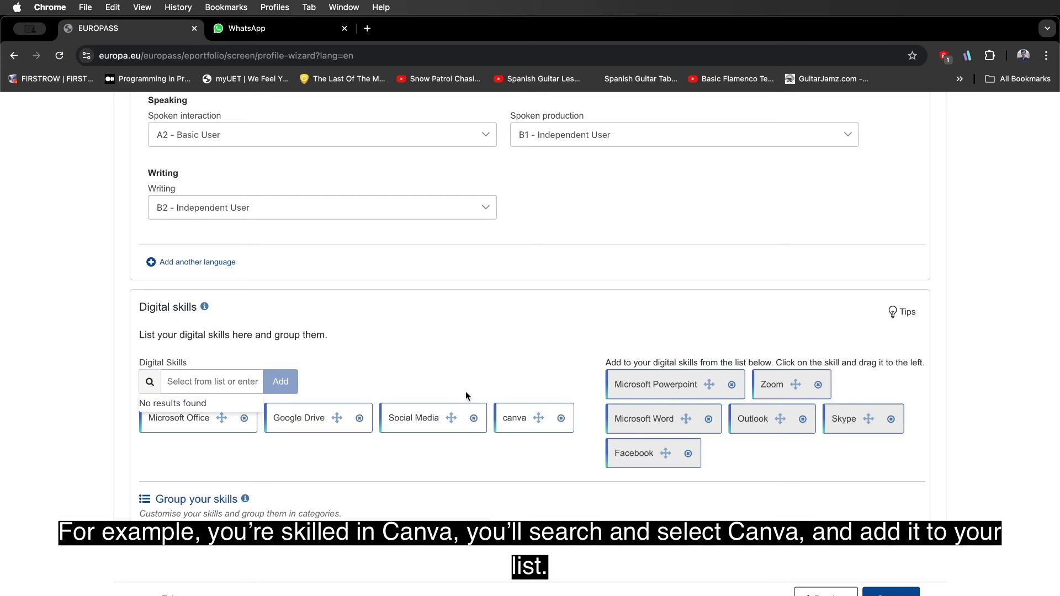
{"action": "left_click", "coordinate": [378, 445]}
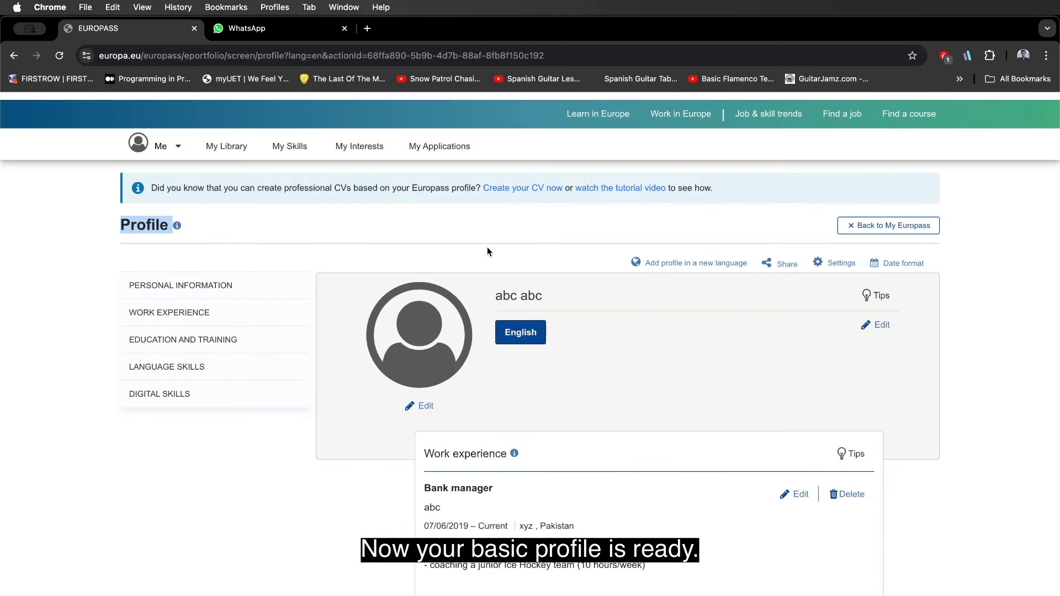
- Review the completed profile's work, education and language sections, and look at the profile picture upload options
{"action": "scroll", "coordinate": [542, 403], "scroll_direction": "down", "scroll_amount": 5}
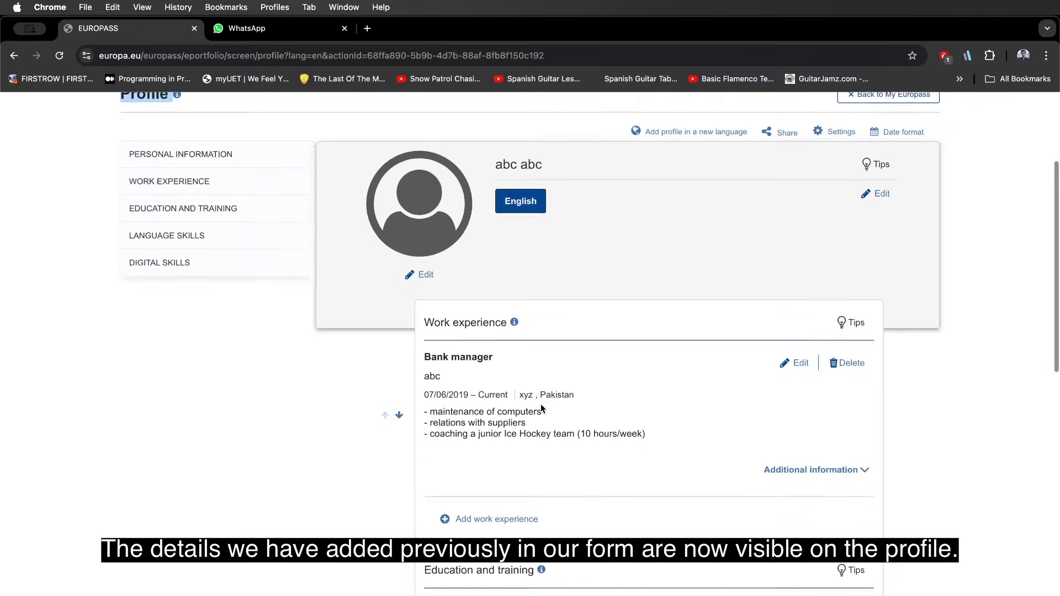
{"action": "scroll", "coordinate": [541, 405], "scroll_direction": "down", "scroll_amount": 8}
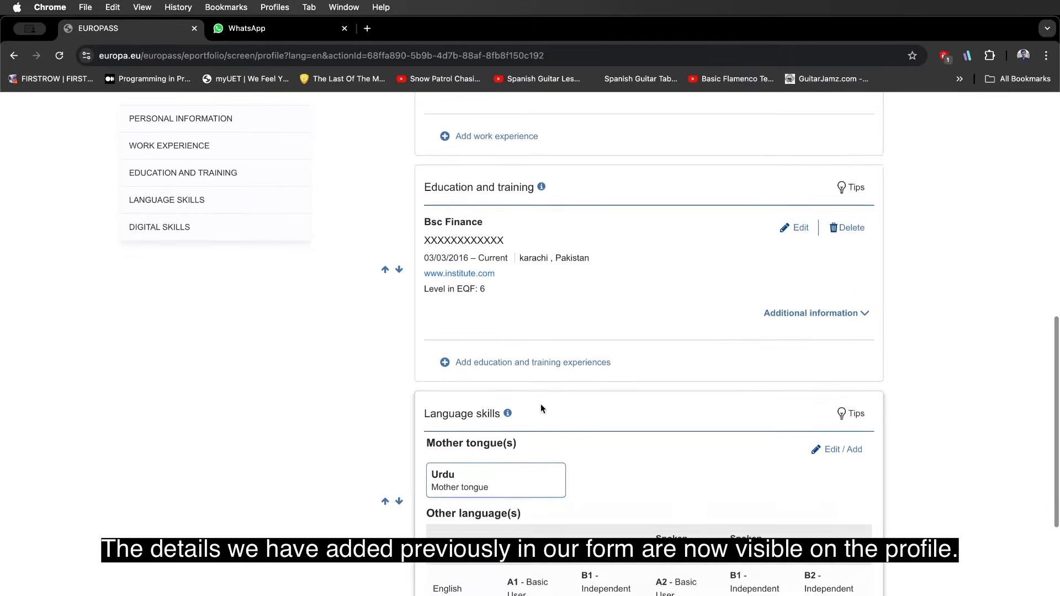
{"action": "scroll", "coordinate": [541, 403], "scroll_direction": "up", "scroll_amount": 12}
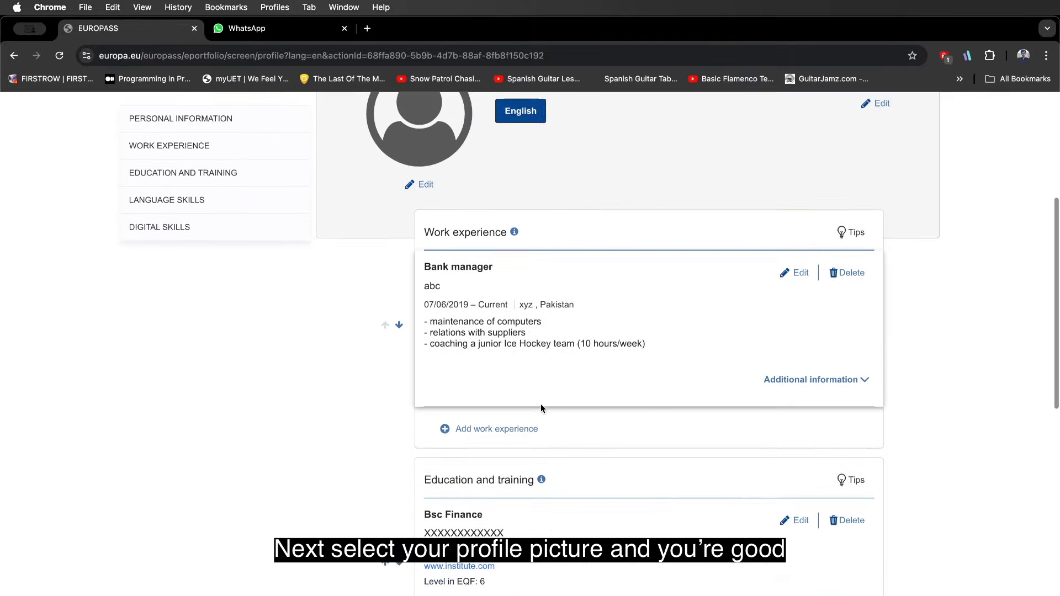
{"action": "left_click", "coordinate": [411, 364]}
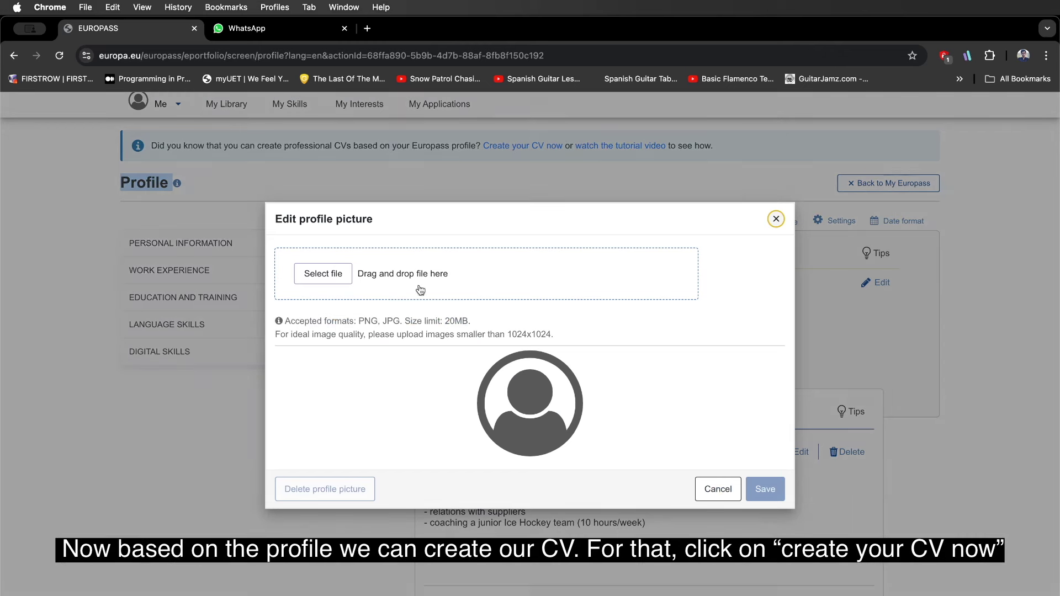
{"action": "left_click", "coordinate": [776, 220]}
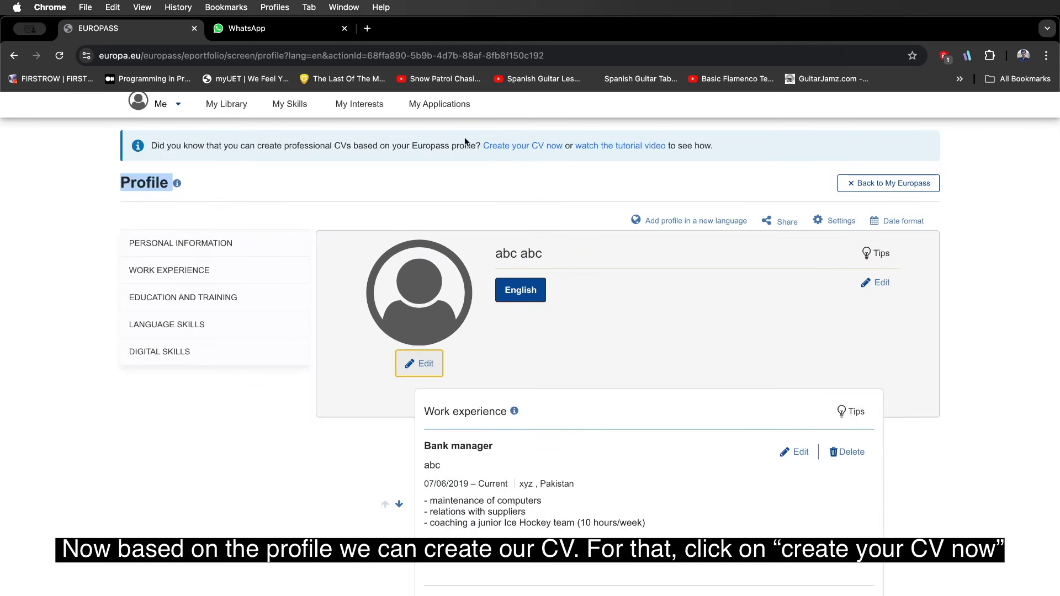
- Start a CV from the entire Europass profile and decline editing the information before creating it
{"action": "left_click", "coordinate": [524, 146]}
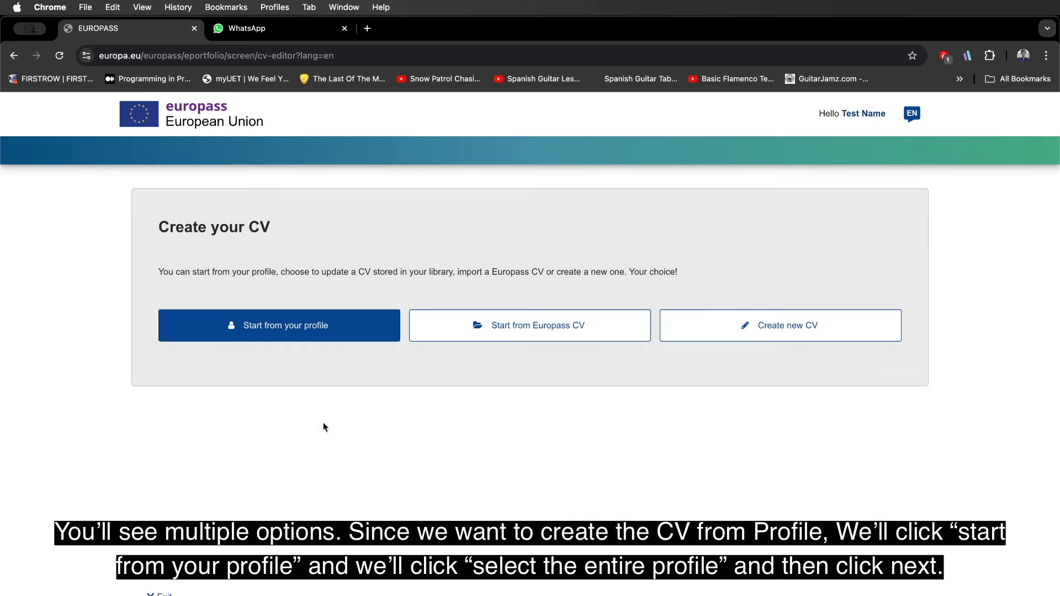
{"action": "left_click", "coordinate": [264, 328]}
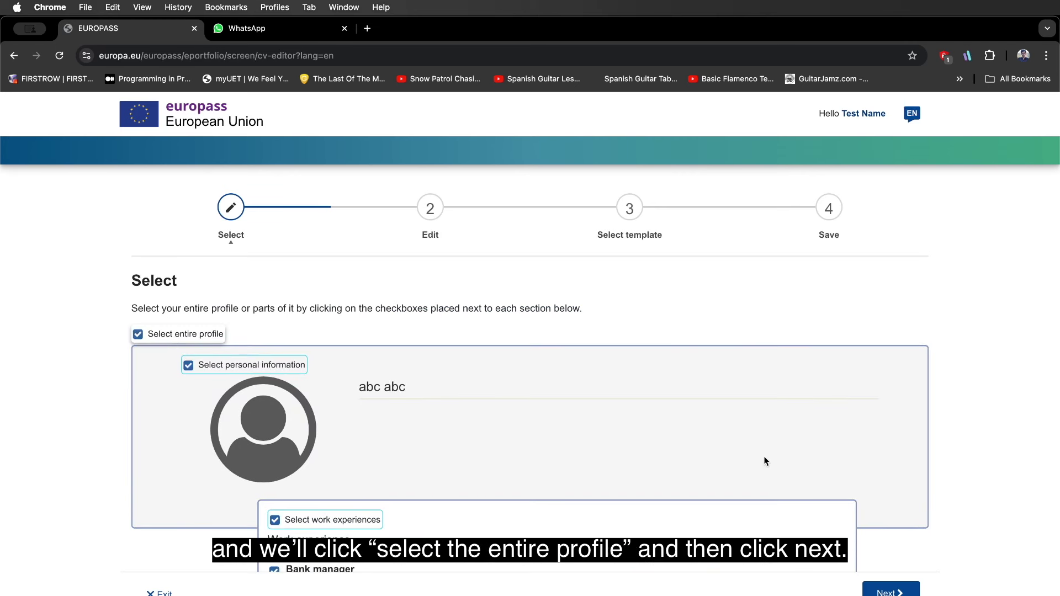
{"action": "left_click", "coordinate": [891, 591]}
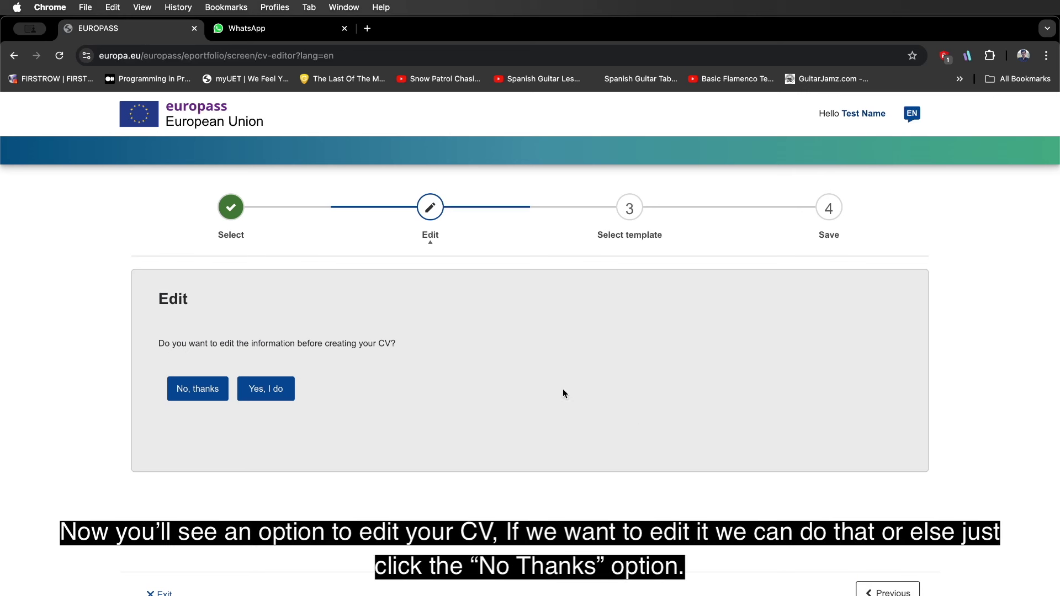
{"action": "left_click_drag", "start_coordinate": [154, 342], "coordinate": [394, 343]}
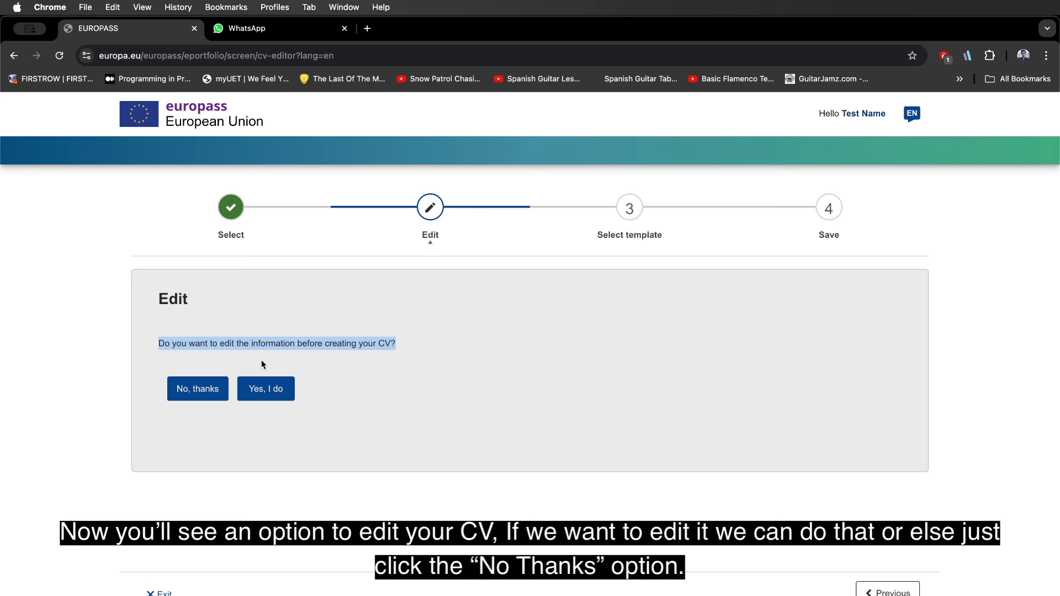
{"action": "left_click", "coordinate": [201, 395]}
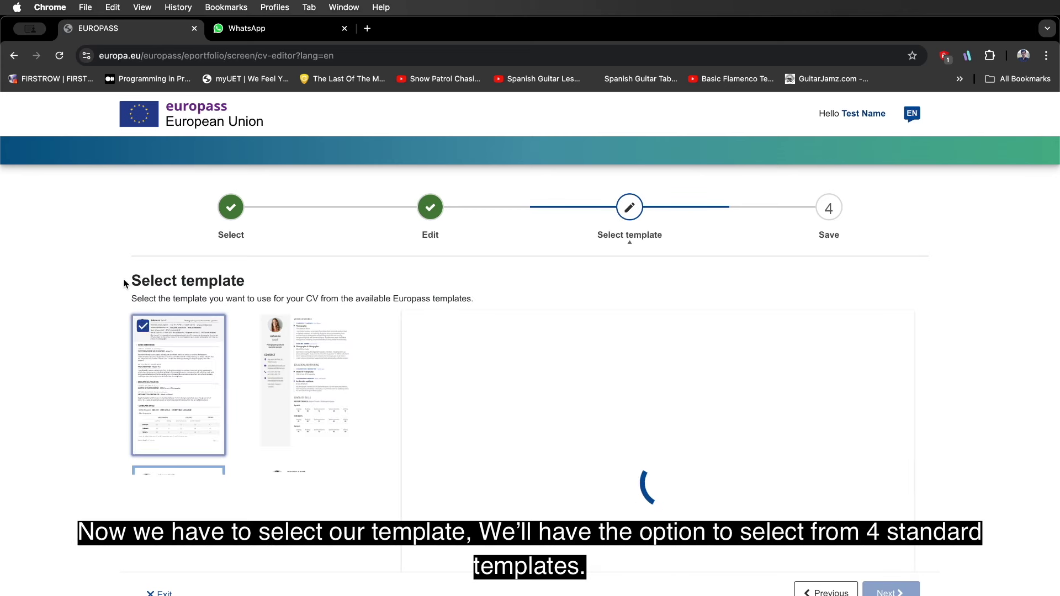
- Try the second and third CV templates and return to the first template
{"action": "left_click_drag", "start_coordinate": [126, 279], "coordinate": [250, 284]}
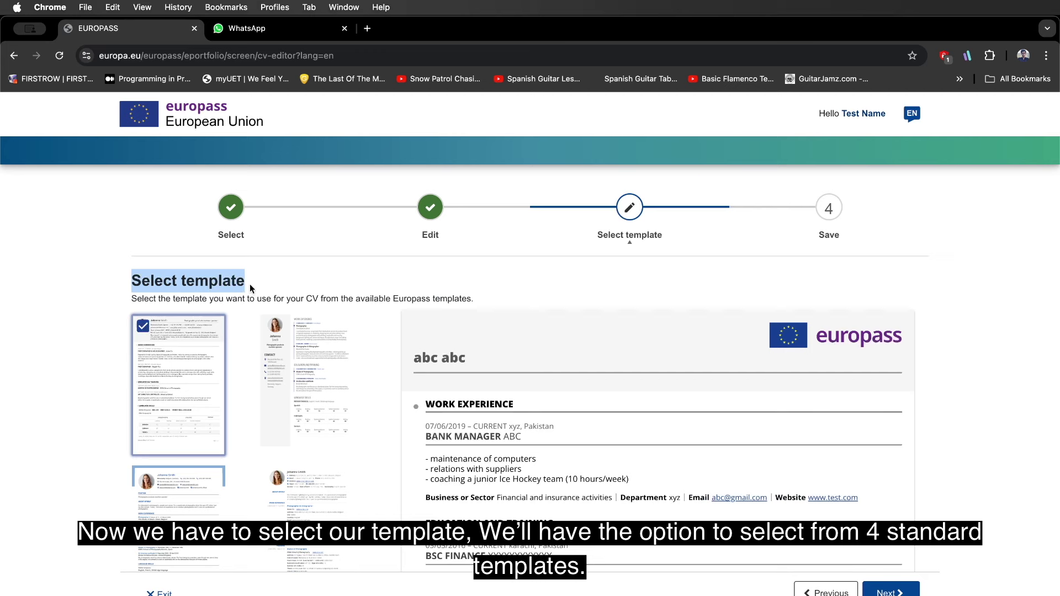
{"action": "scroll", "coordinate": [217, 387], "scroll_direction": "down", "scroll_amount": 3}
{"action": "left_click", "coordinate": [302, 274]}
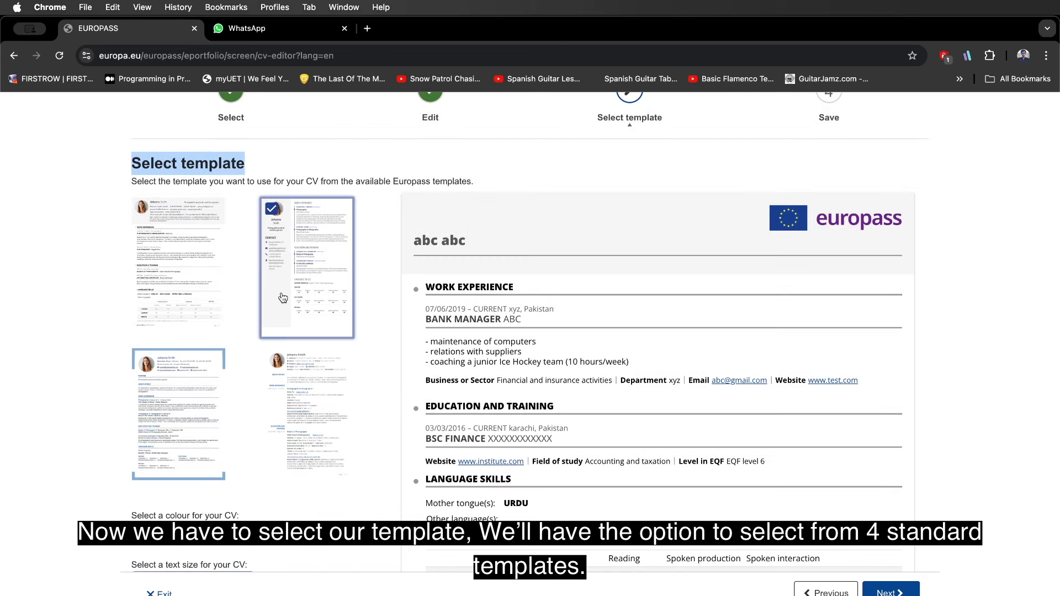
{"action": "left_click", "coordinate": [192, 402]}
{"action": "left_click", "coordinate": [179, 271]}
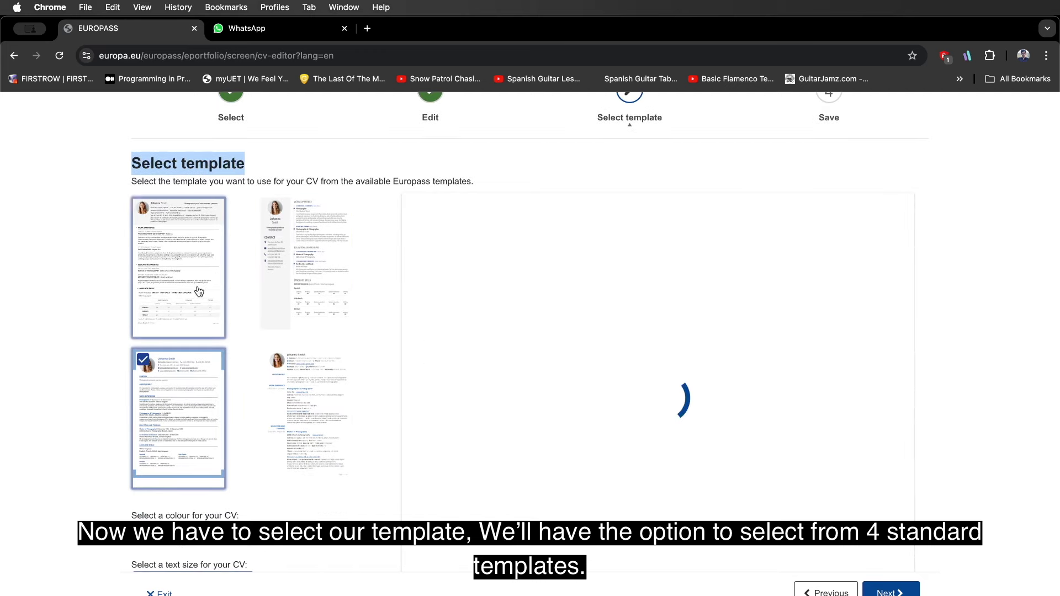
- Set the CV colour to dark blue and the text size to Small
{"action": "scroll", "coordinate": [244, 347], "scroll_direction": "down", "scroll_amount": 3}
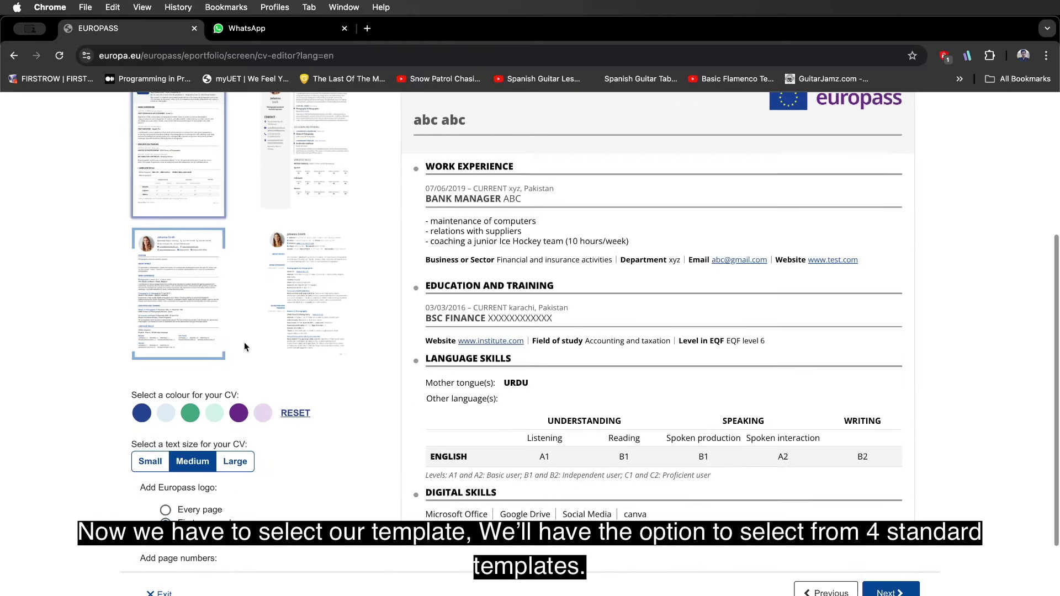
{"action": "left_click", "coordinate": [143, 417]}
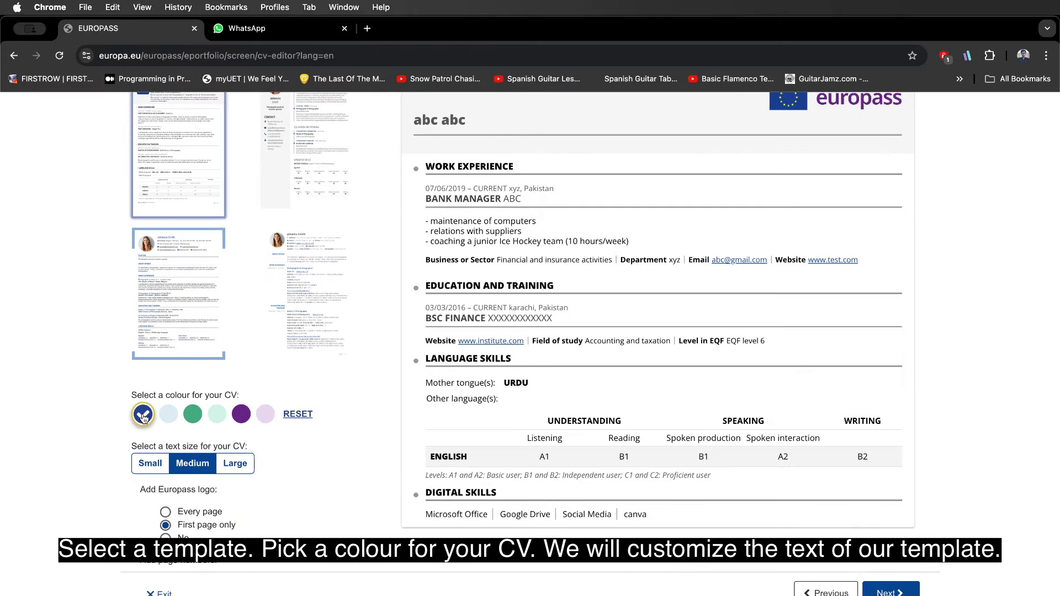
{"action": "scroll", "coordinate": [160, 386], "scroll_direction": "down", "scroll_amount": 2}
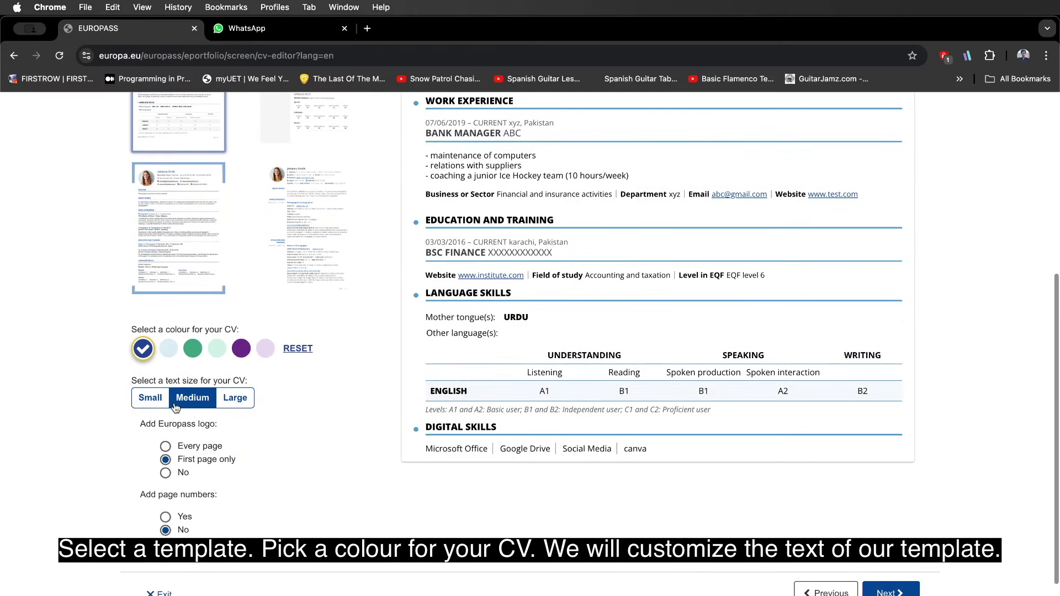
{"action": "left_click", "coordinate": [147, 405]}
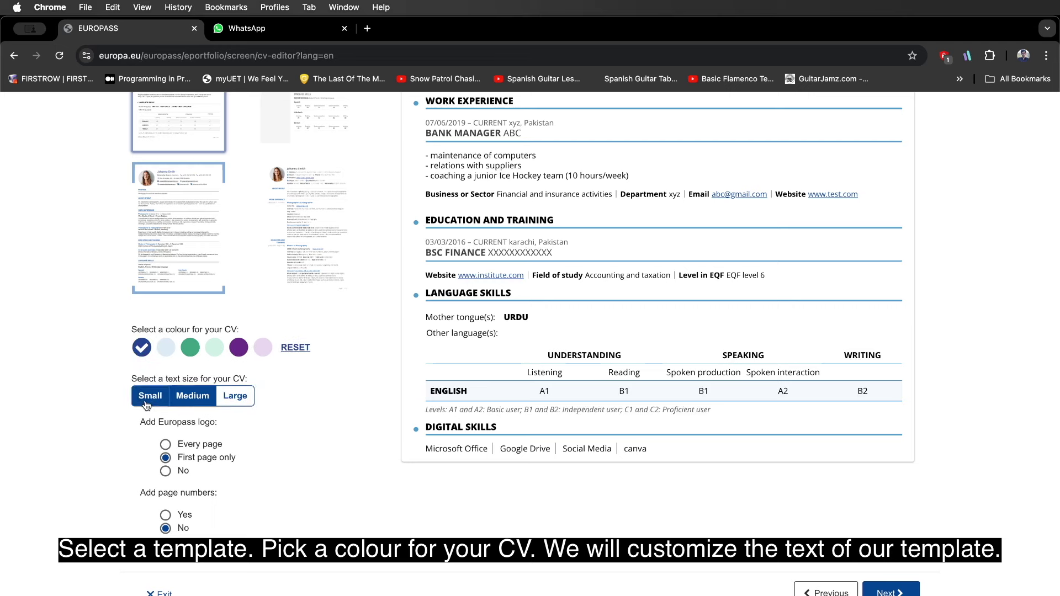
- Show the Europass logo on every page, turn on page numbers, and check the CV preview
{"action": "scroll", "coordinate": [203, 416], "scroll_direction": "down", "scroll_amount": 2}
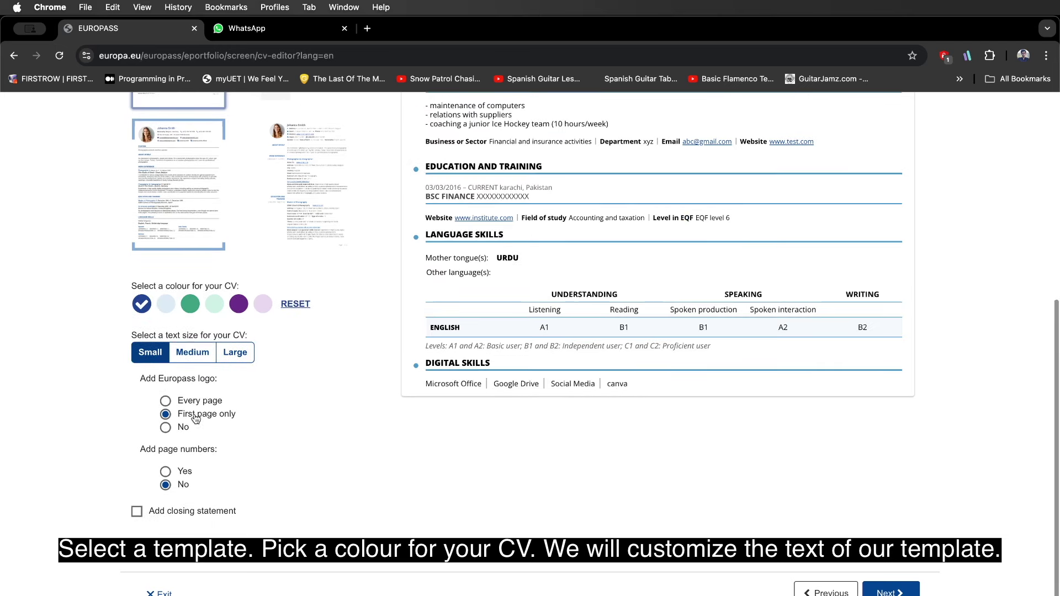
{"action": "left_click", "coordinate": [181, 405]}
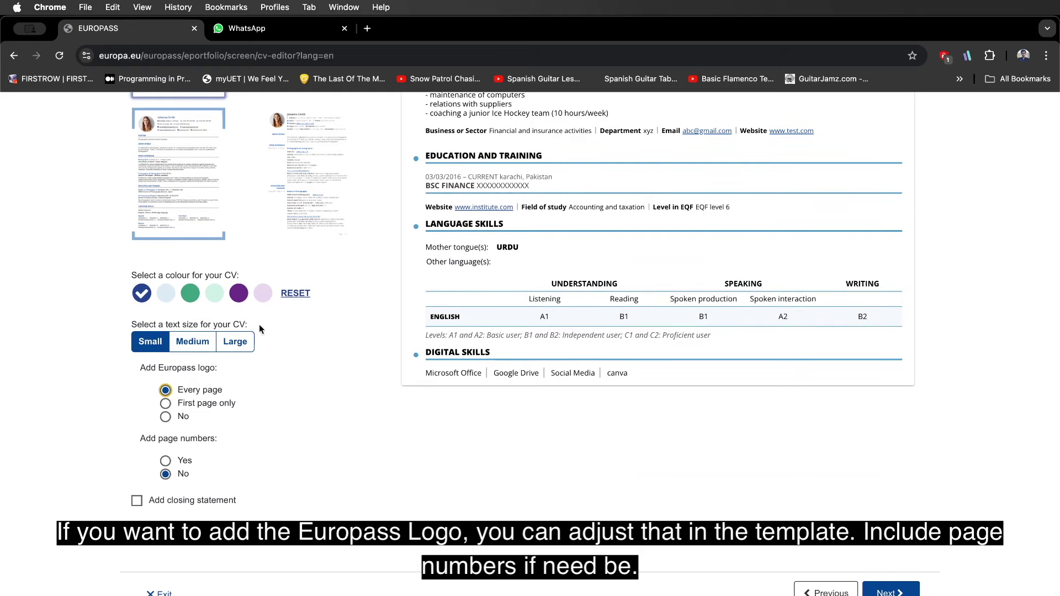
{"action": "left_click", "coordinate": [166, 462]}
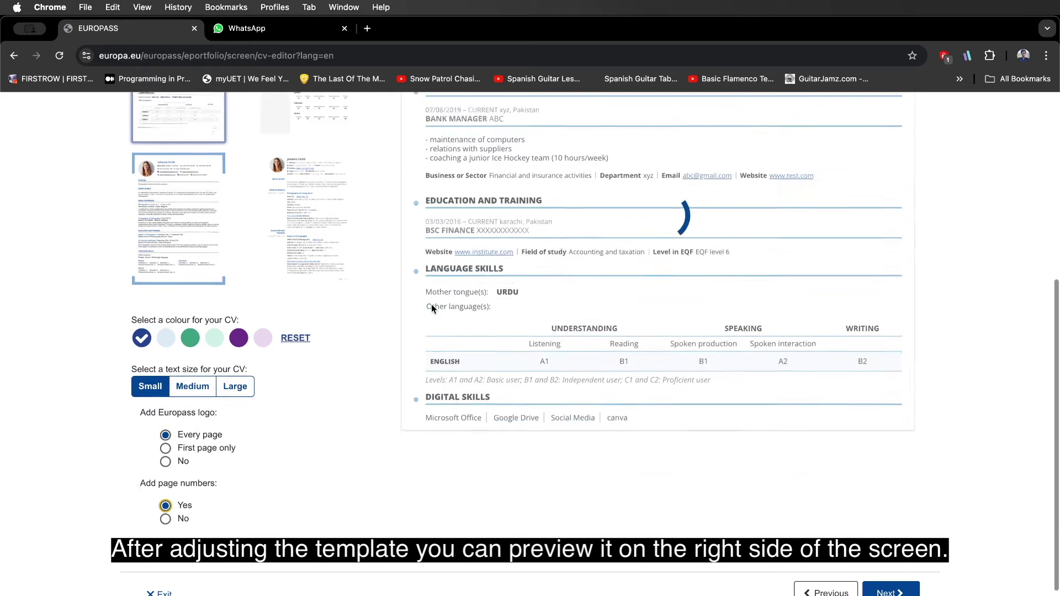
{"action": "scroll", "coordinate": [614, 368], "scroll_direction": "down", "scroll_amount": 5}
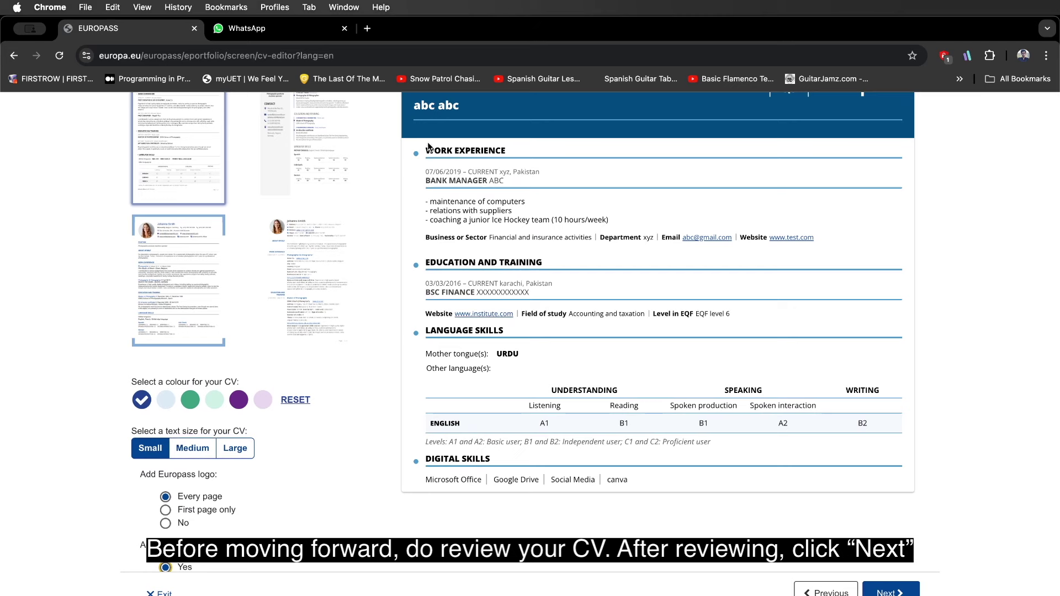
- Proceed to saving the CV, name it CV, and download it
{"action": "left_click", "coordinate": [889, 591]}
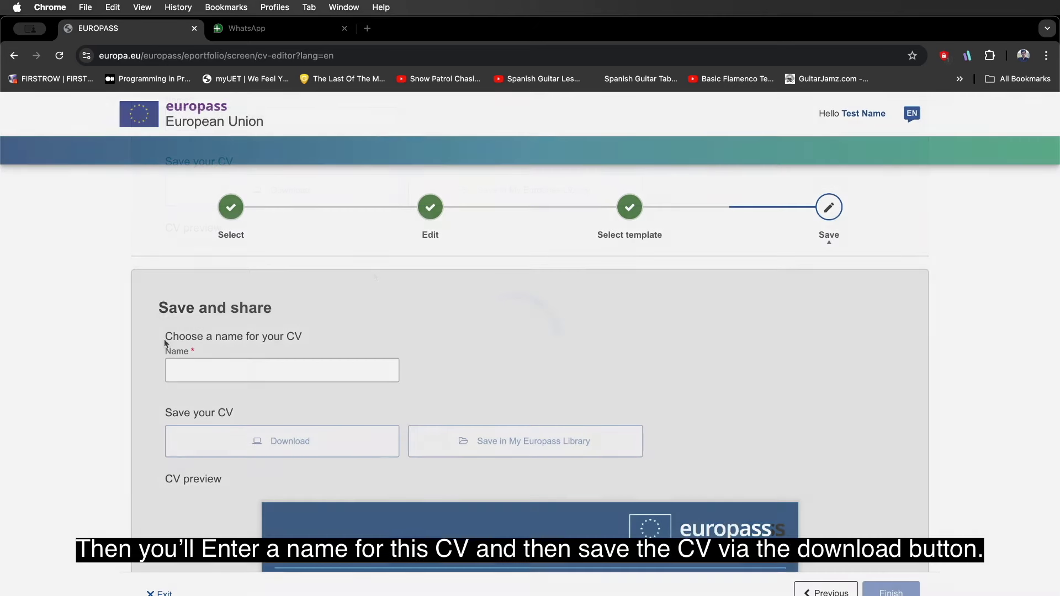
{"action": "left_click_drag", "start_coordinate": [165, 347], "coordinate": [192, 349]}
{"action": "left_click", "coordinate": [189, 371]}
{"action": "type", "text": "CV"}
{"action": "left_click", "coordinate": [268, 449]}
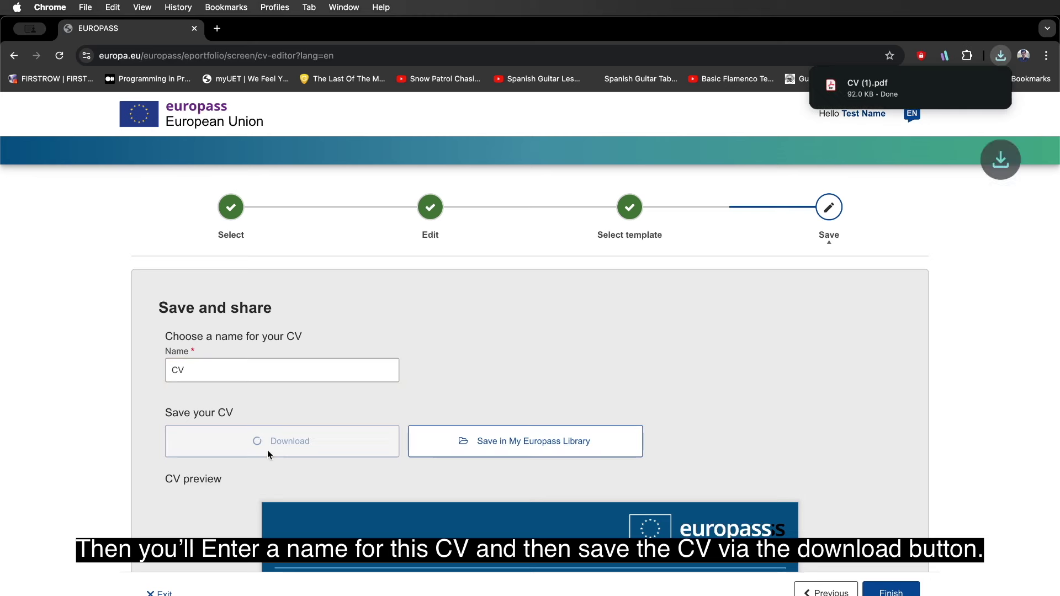